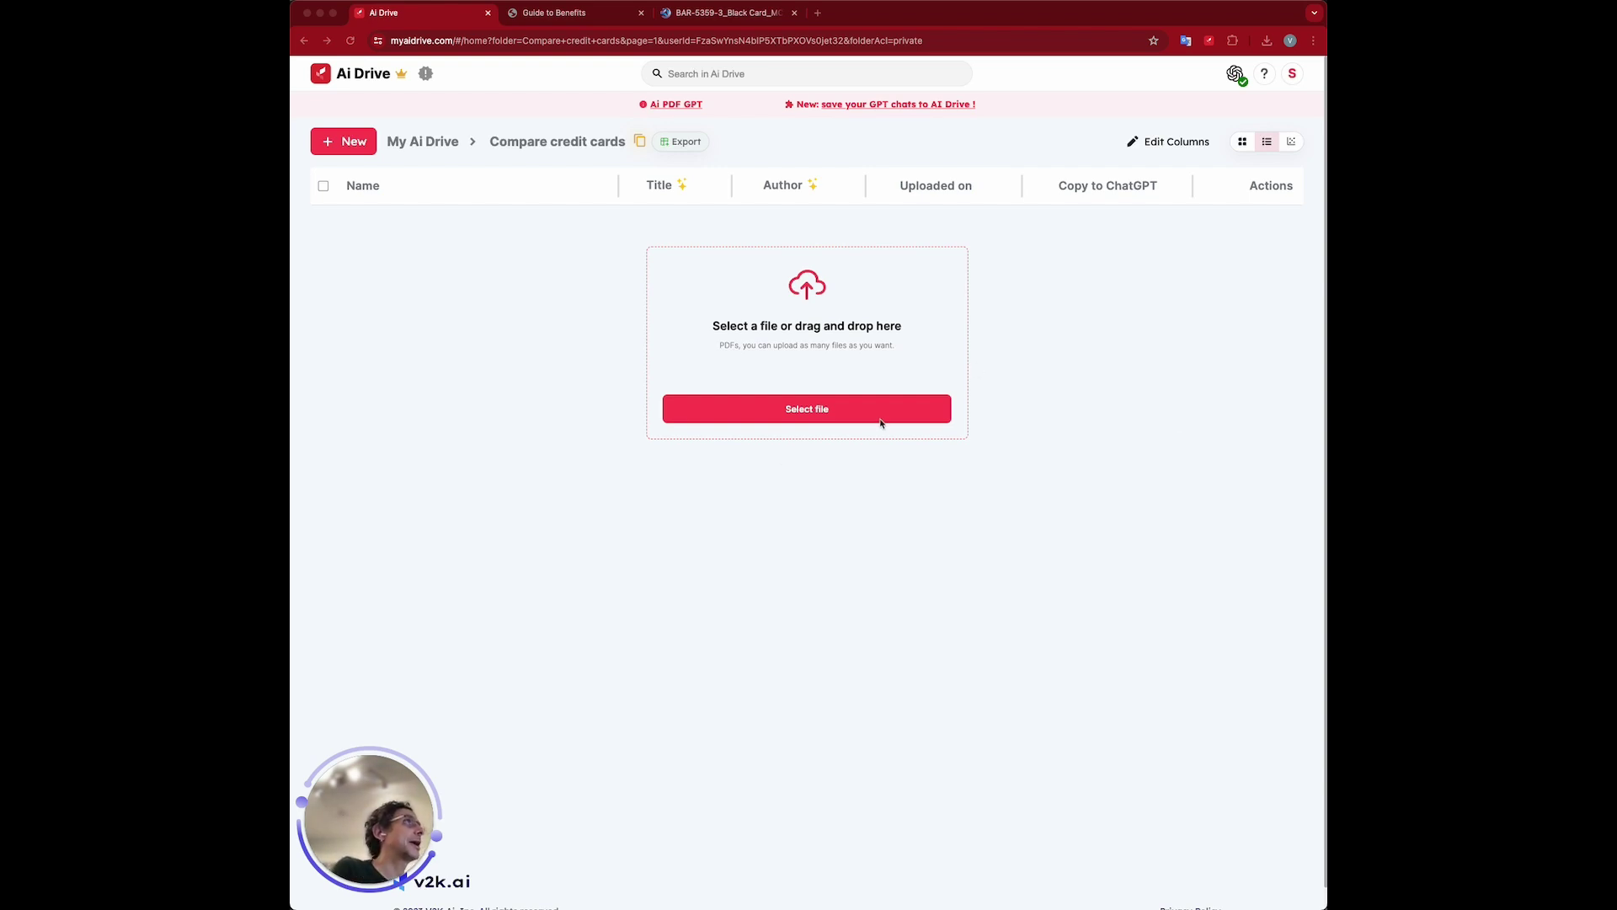
Look at the BAR-5359 tab, then return to the Chase Sapphire Preferred Guide to Benefits PDF.
{"action": "left_click", "coordinate": [563, 13]}
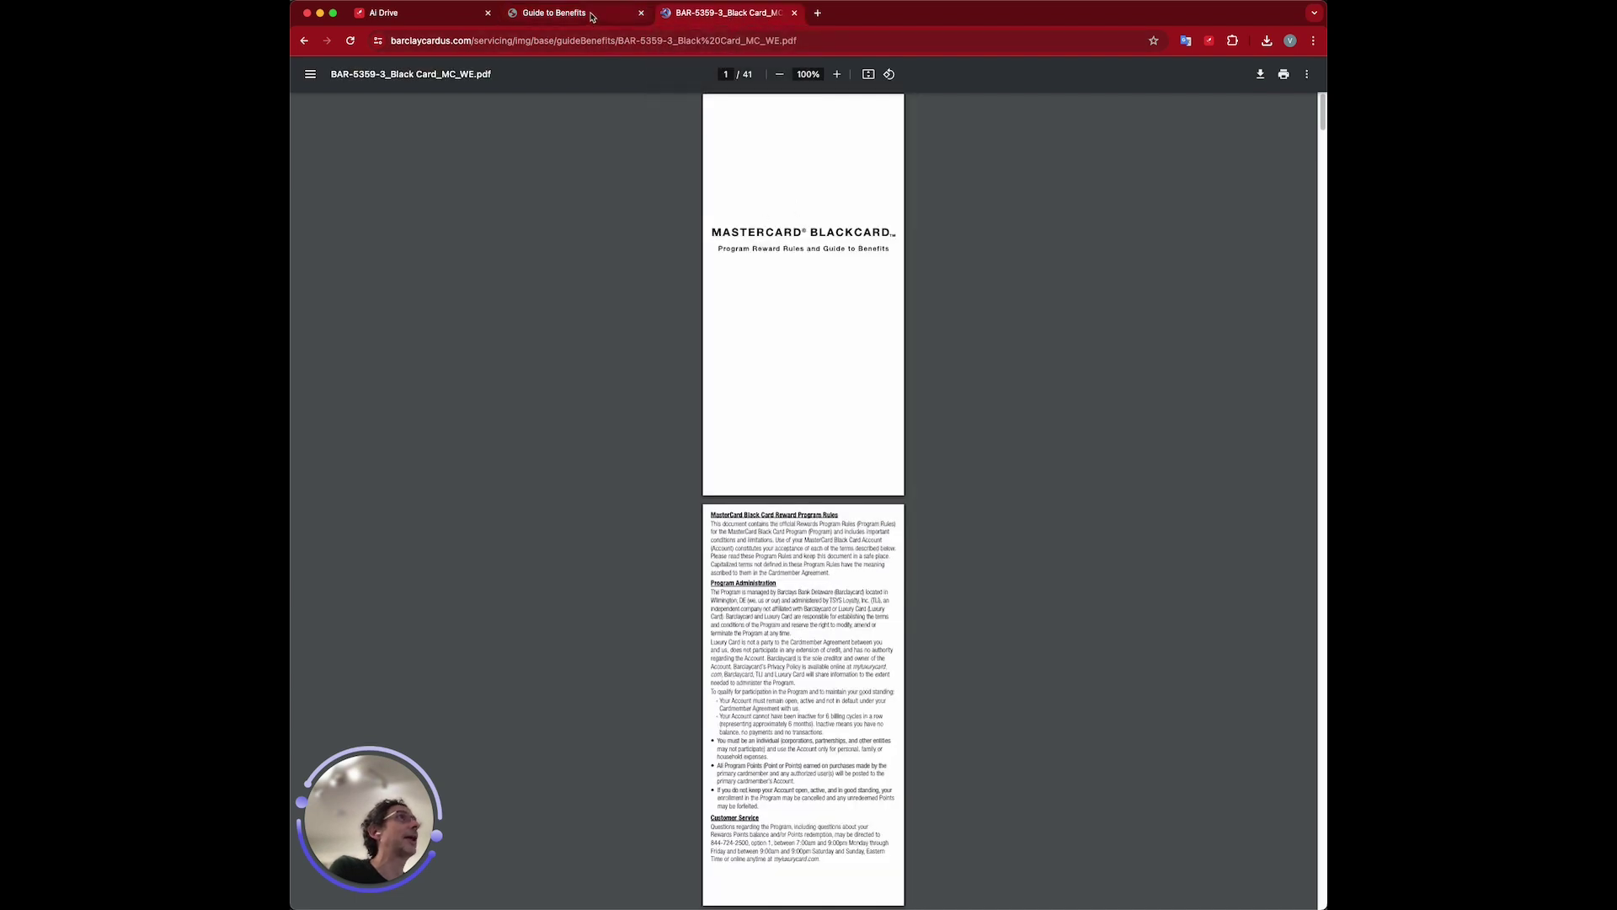
{"action": "left_click", "coordinate": [590, 15]}
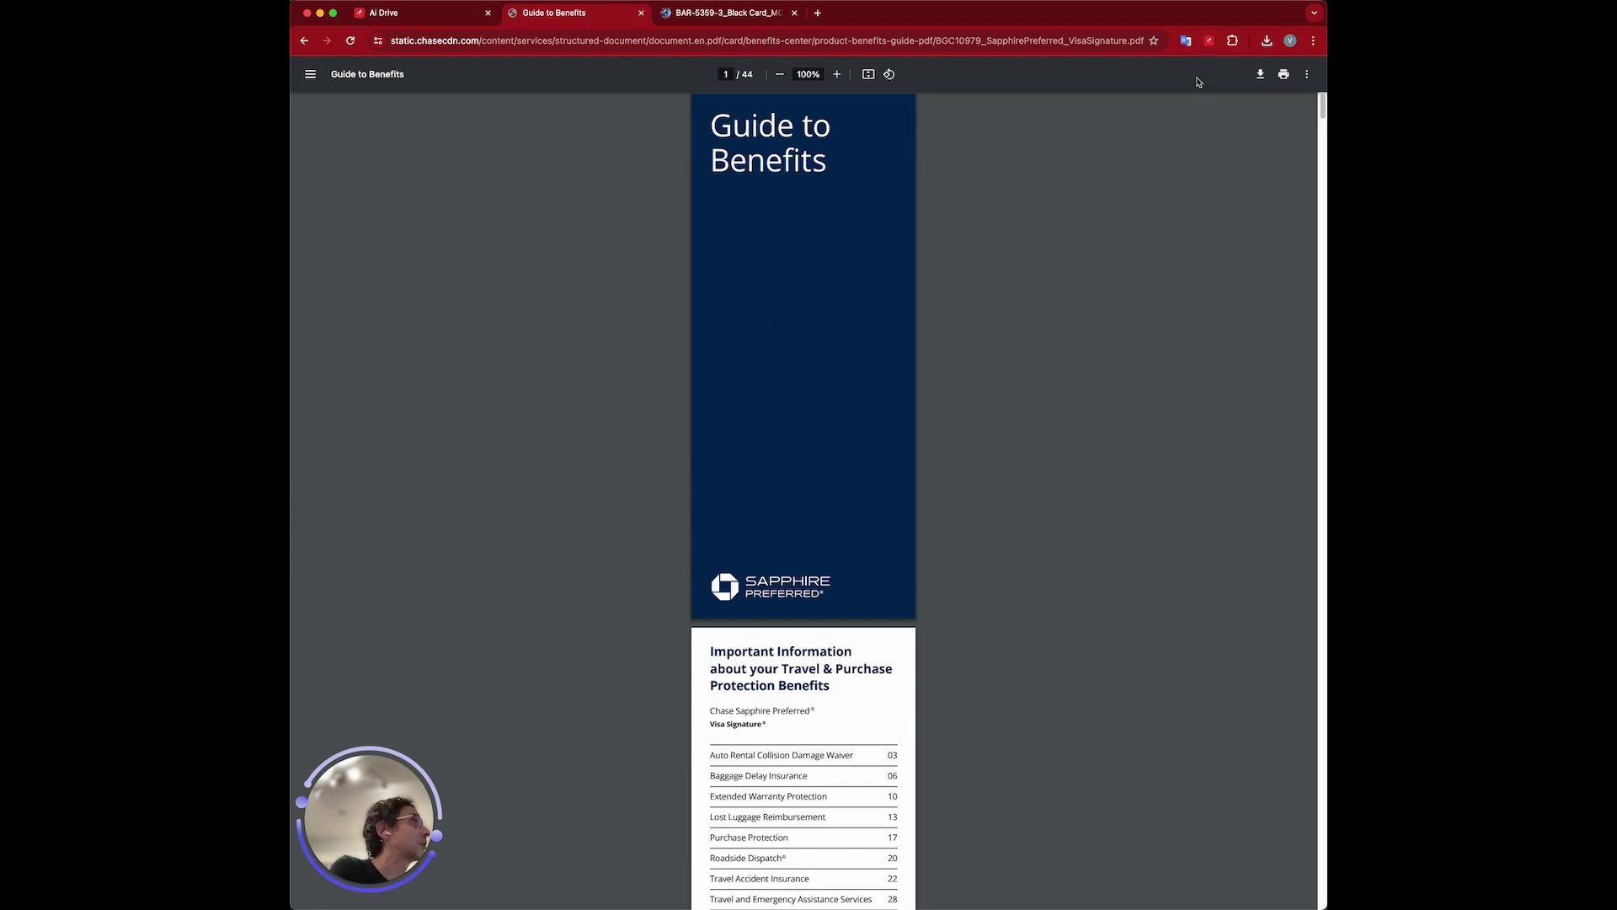
Upload BGC10979_SapphirePreferred_VisaSignature.pdf into the Compare credit cards folder from the AI Drive side panel.
{"action": "left_click", "coordinate": [1209, 42]}
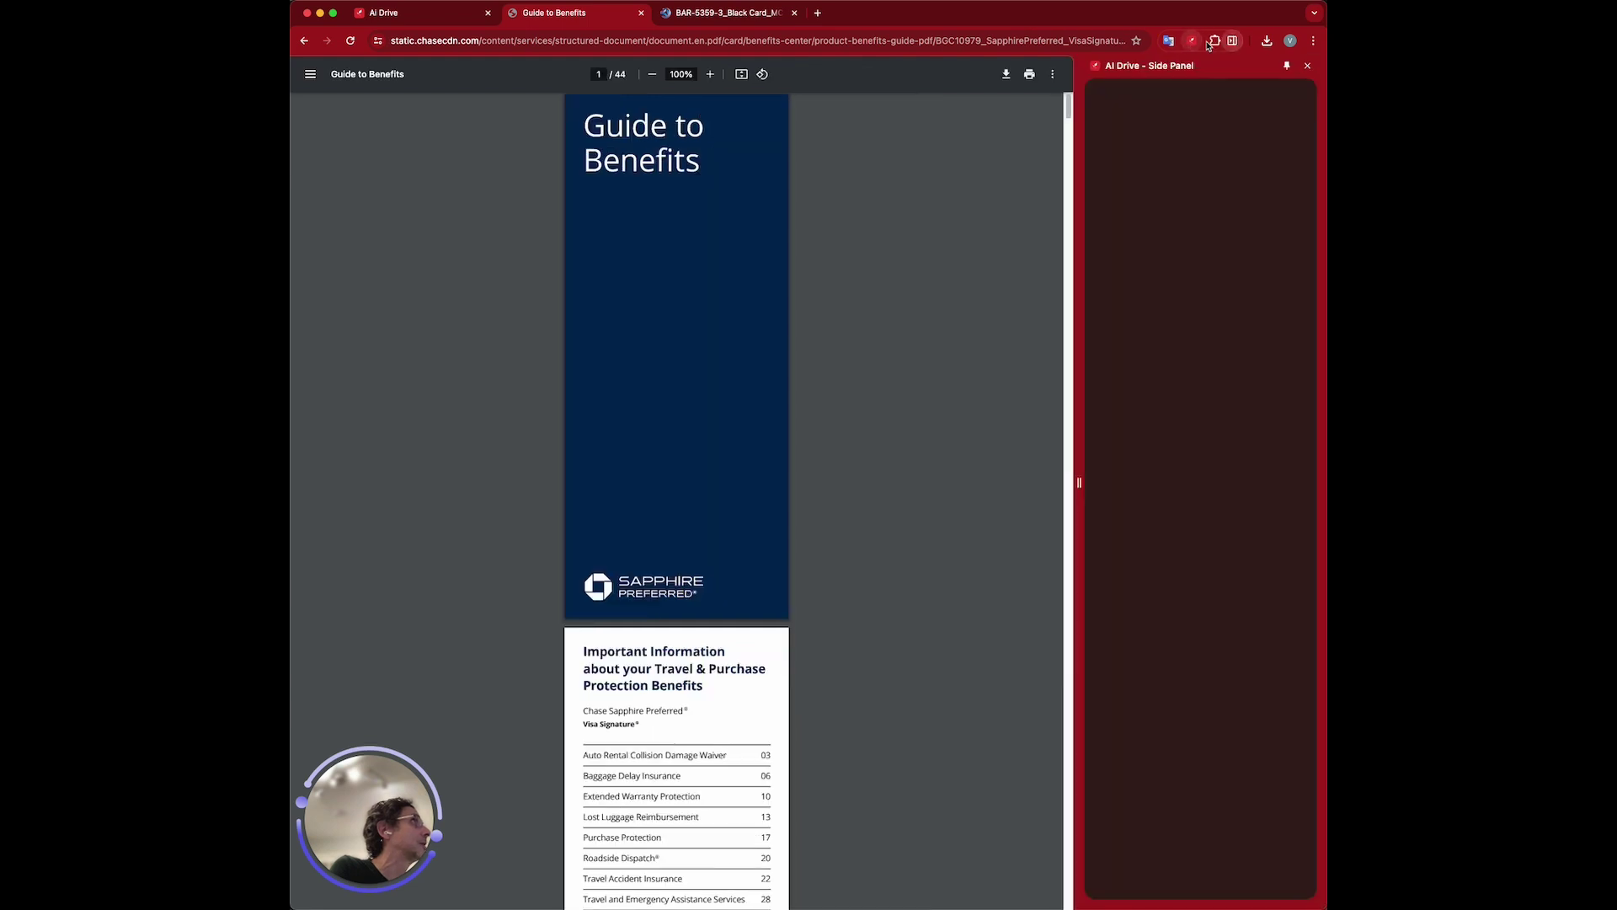
{"action": "left_click_drag", "start_coordinate": [1077, 480], "coordinate": [903, 523]}
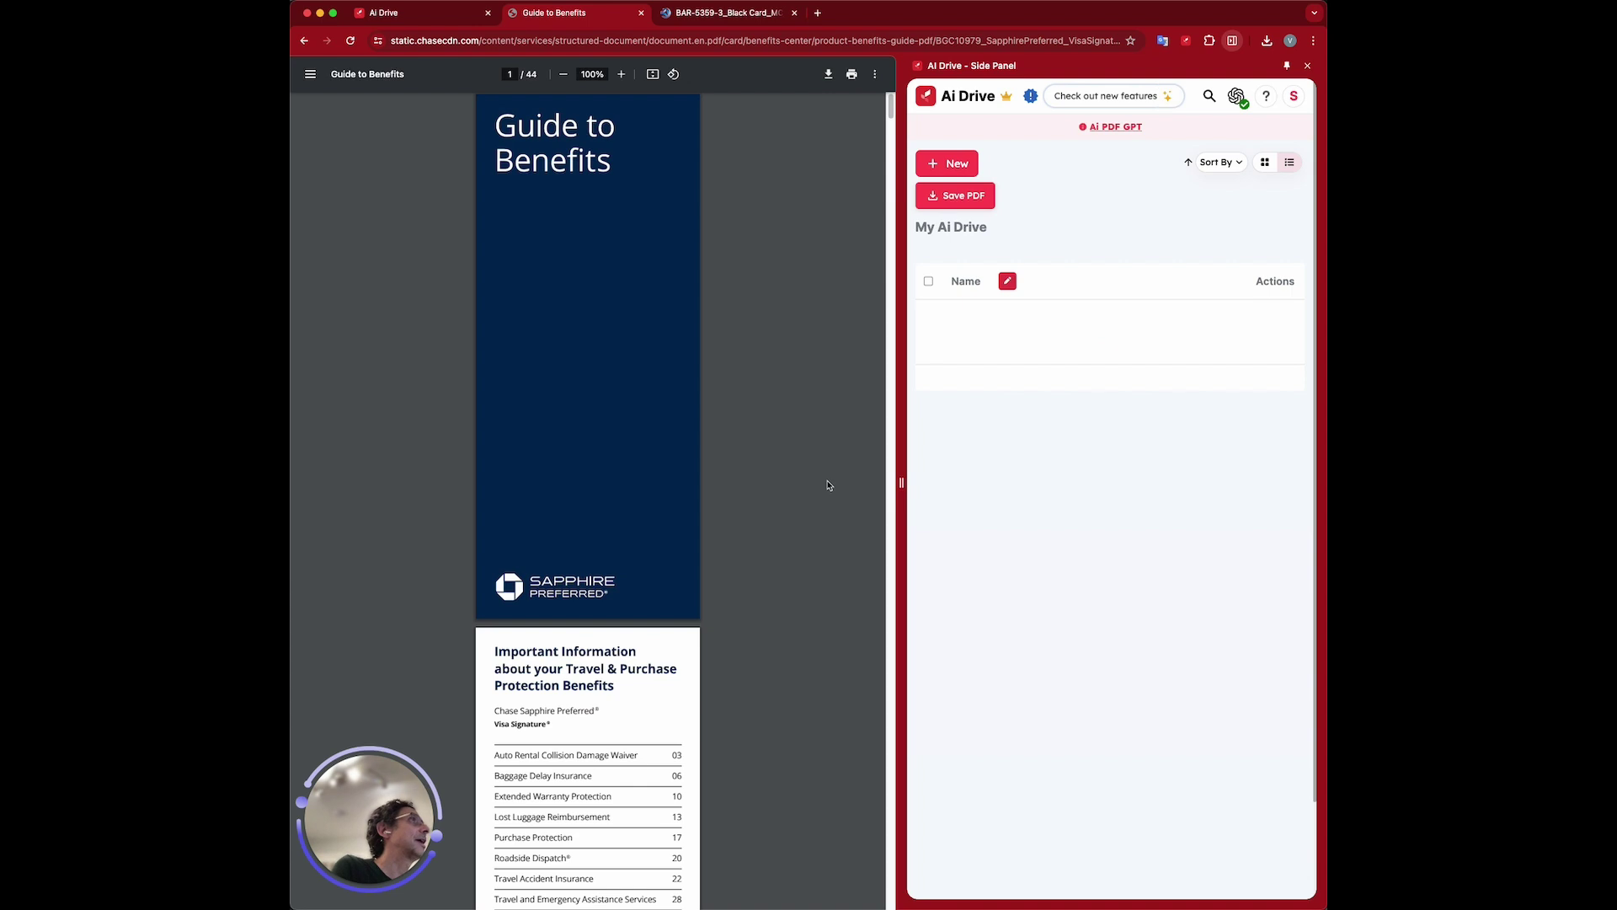
{"action": "left_click", "coordinate": [1026, 332]}
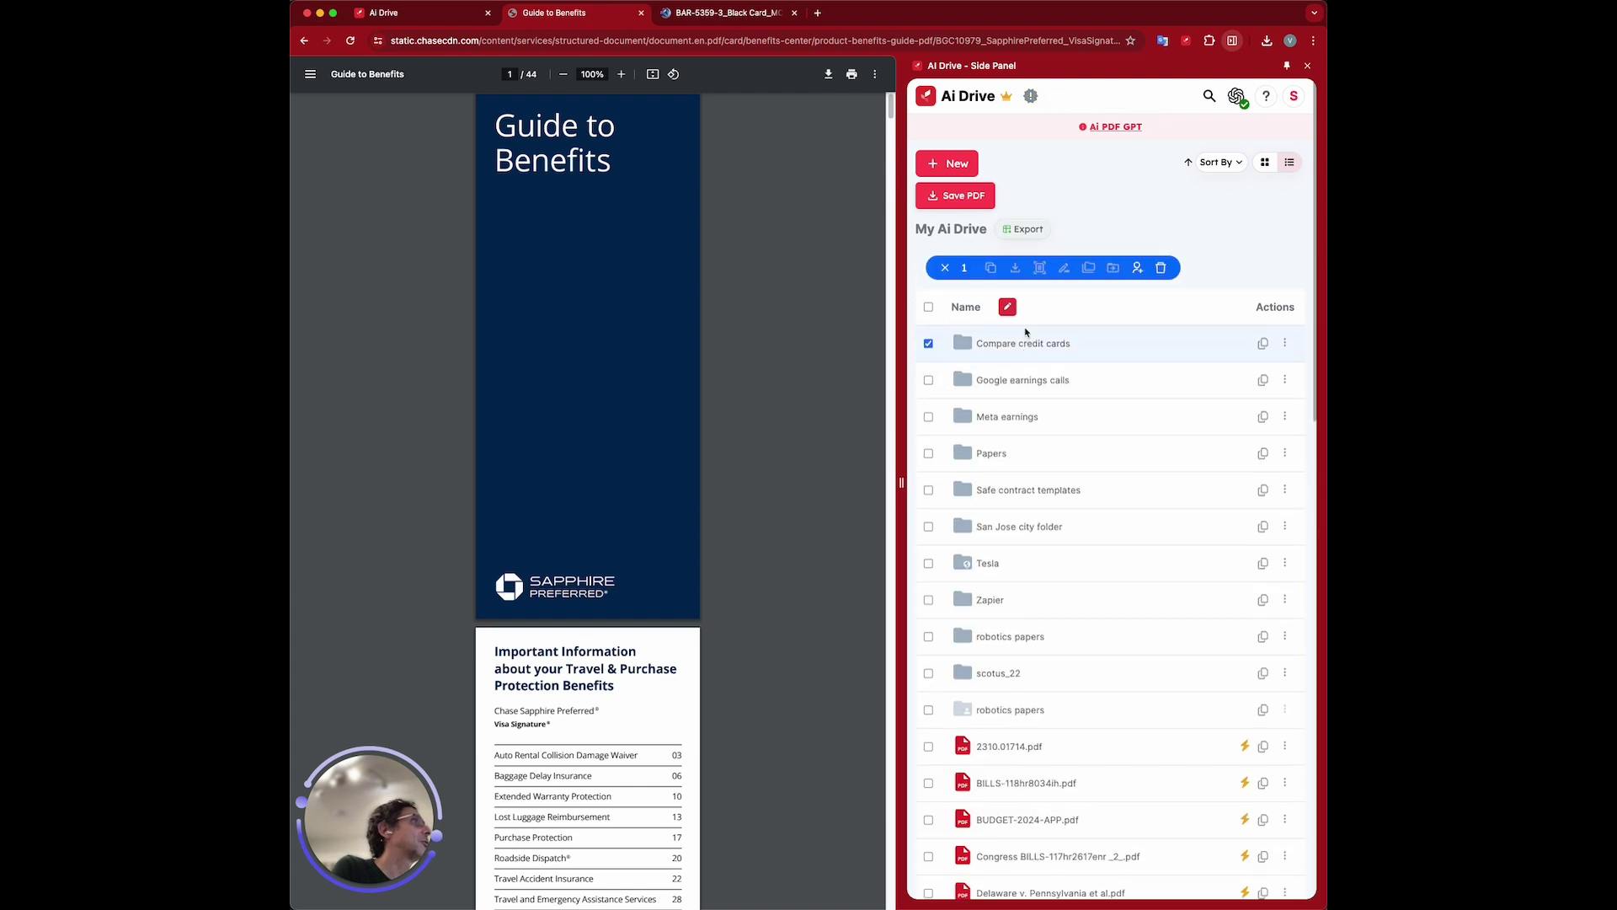
{"action": "double_click", "coordinate": [1015, 344]}
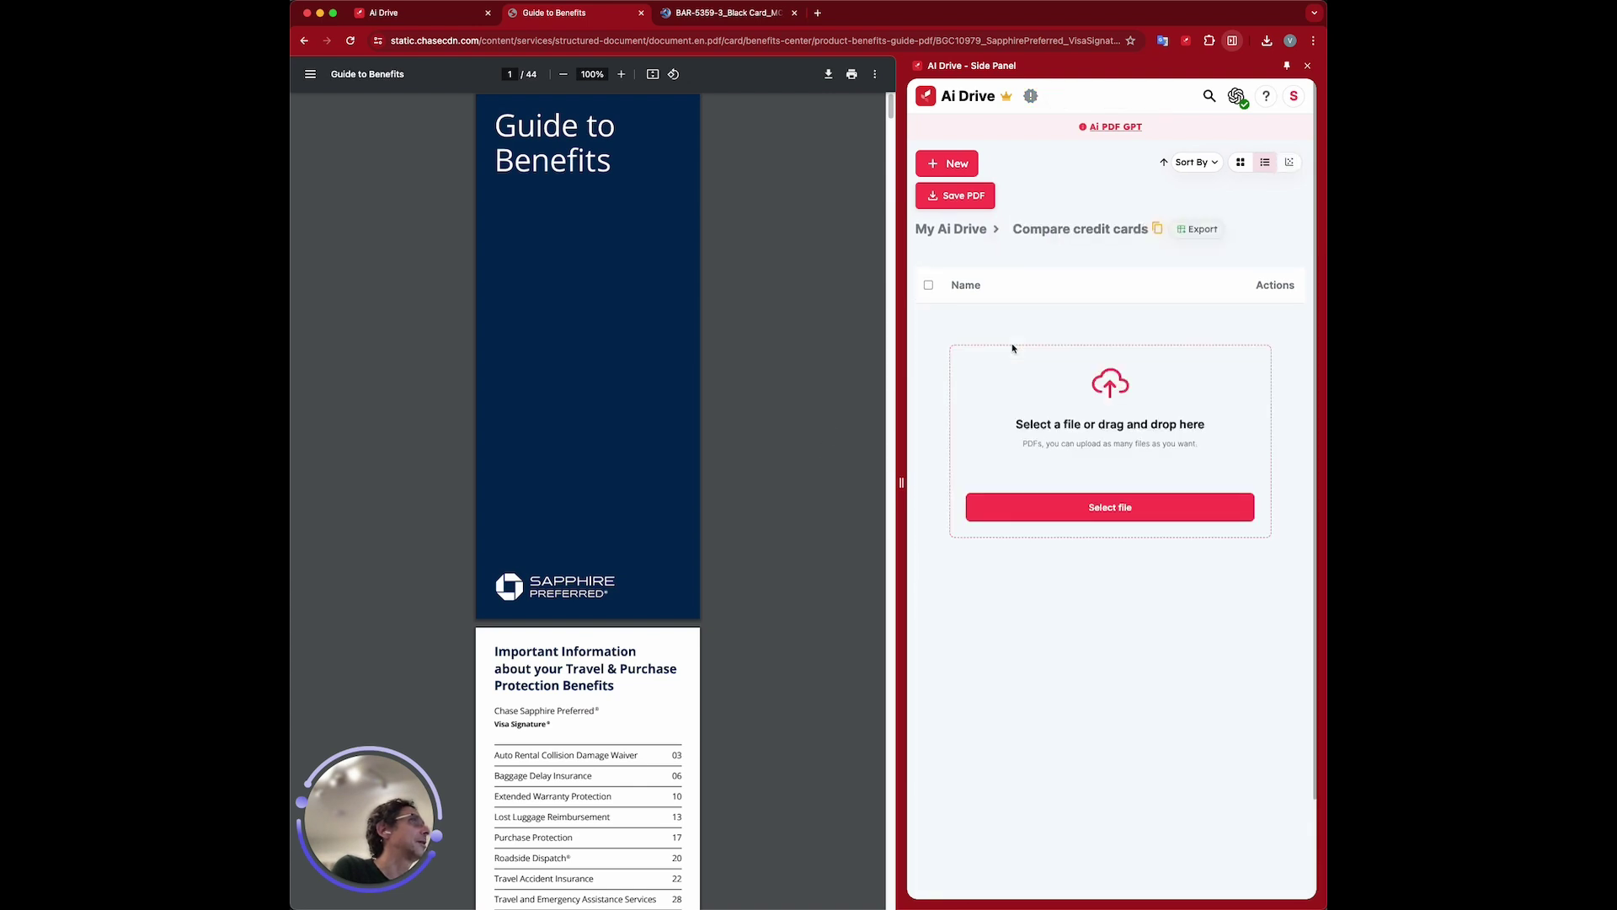
{"action": "left_click", "coordinate": [971, 194]}
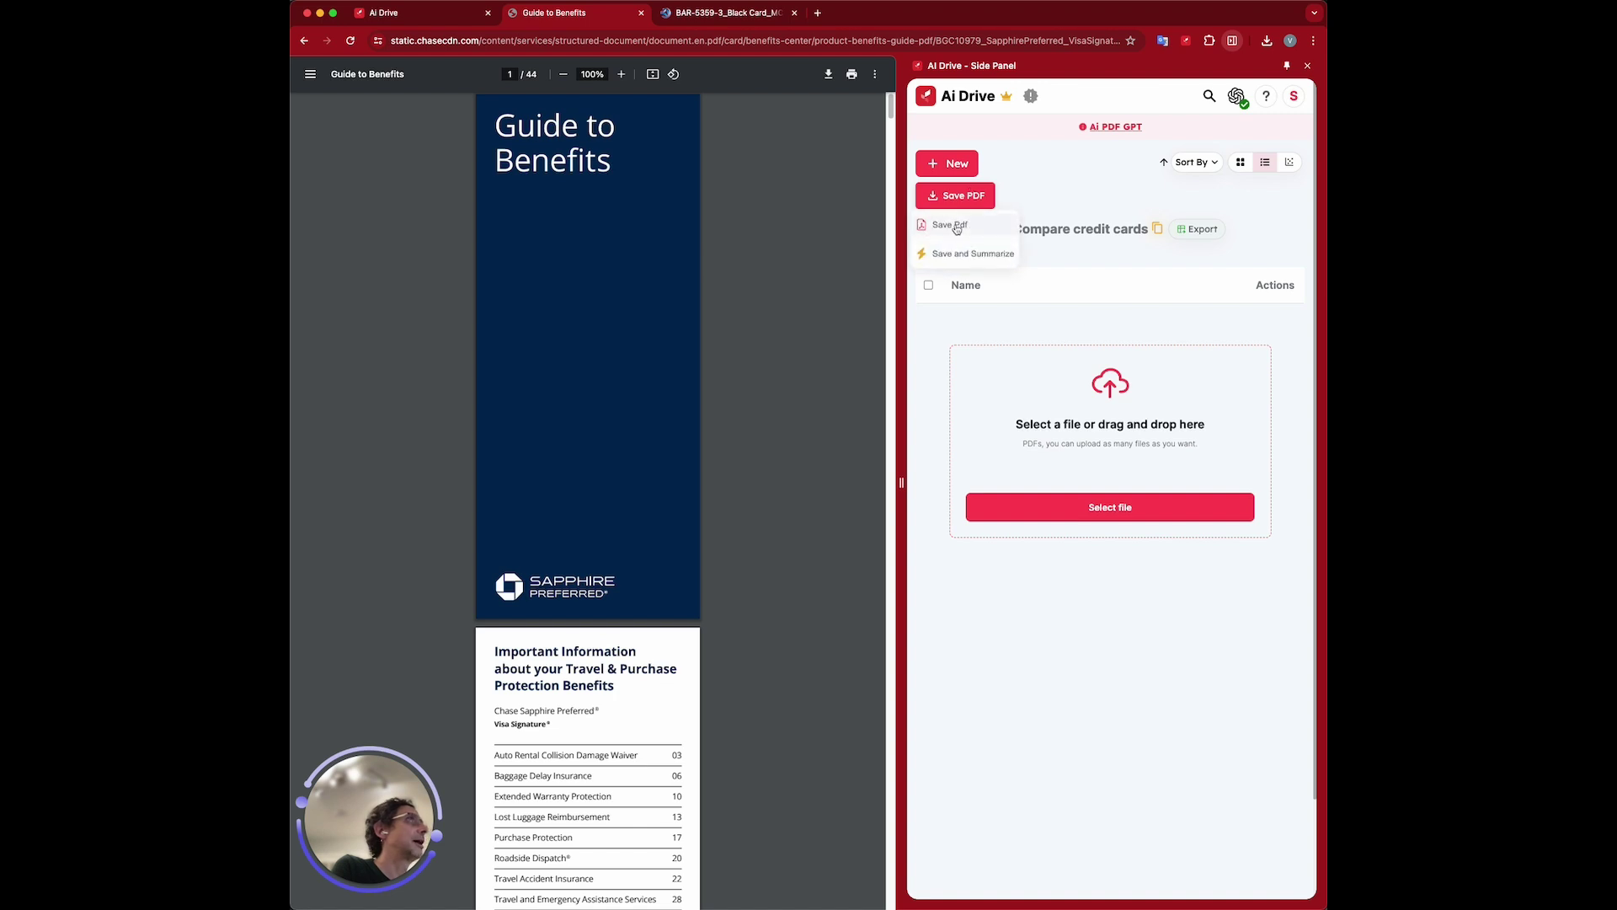
{"action": "left_click", "coordinate": [955, 226]}
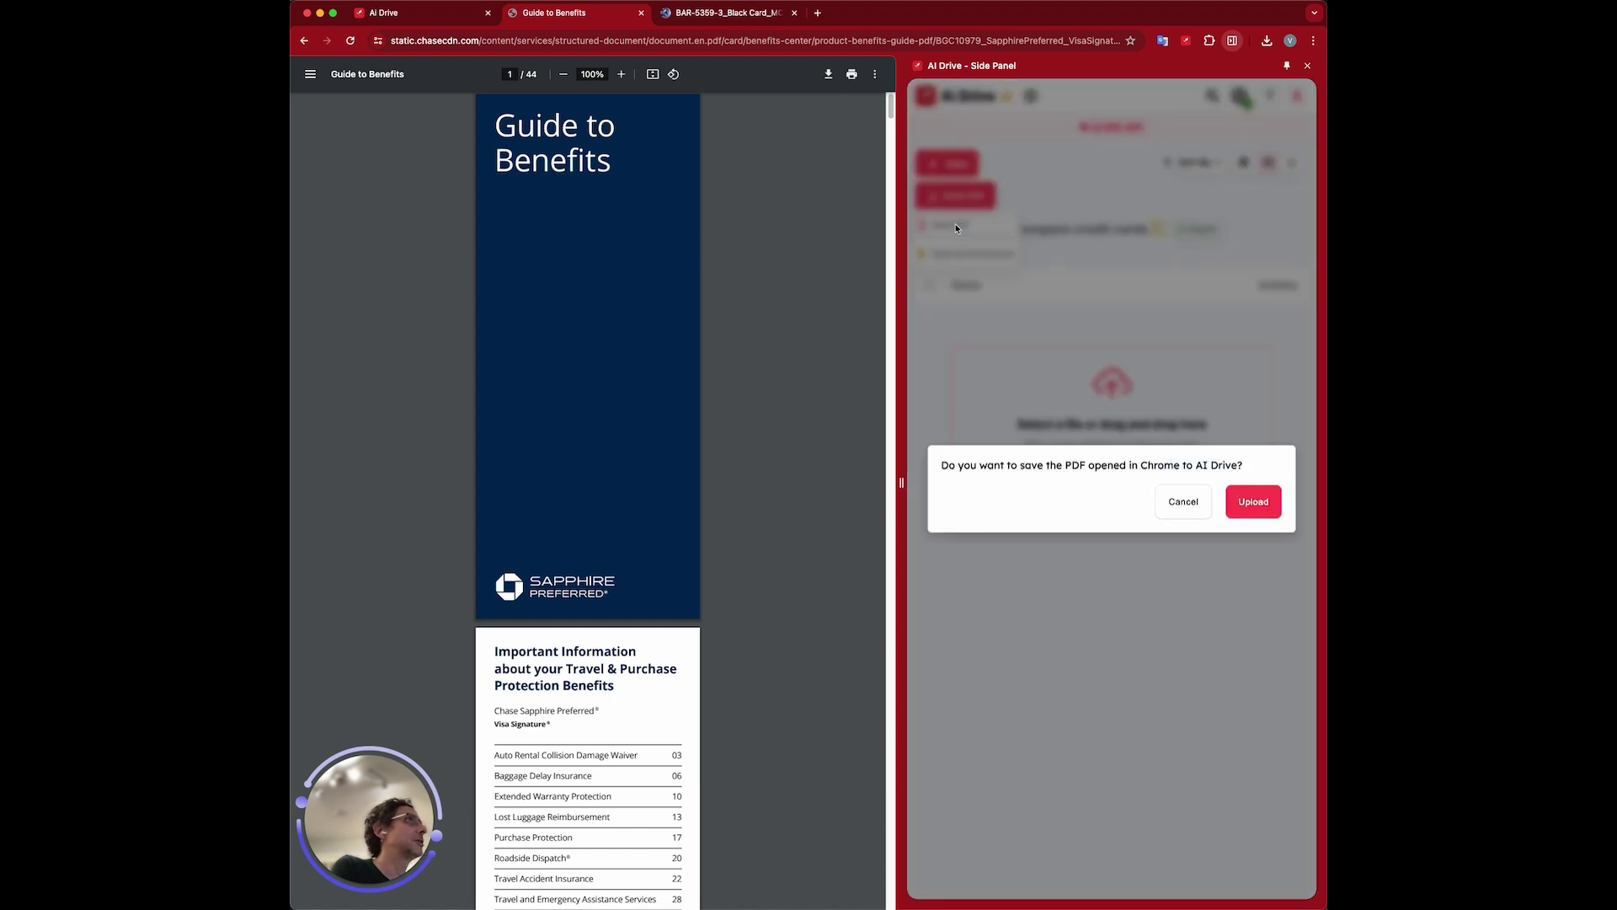
{"action": "left_click", "coordinate": [1235, 505]}
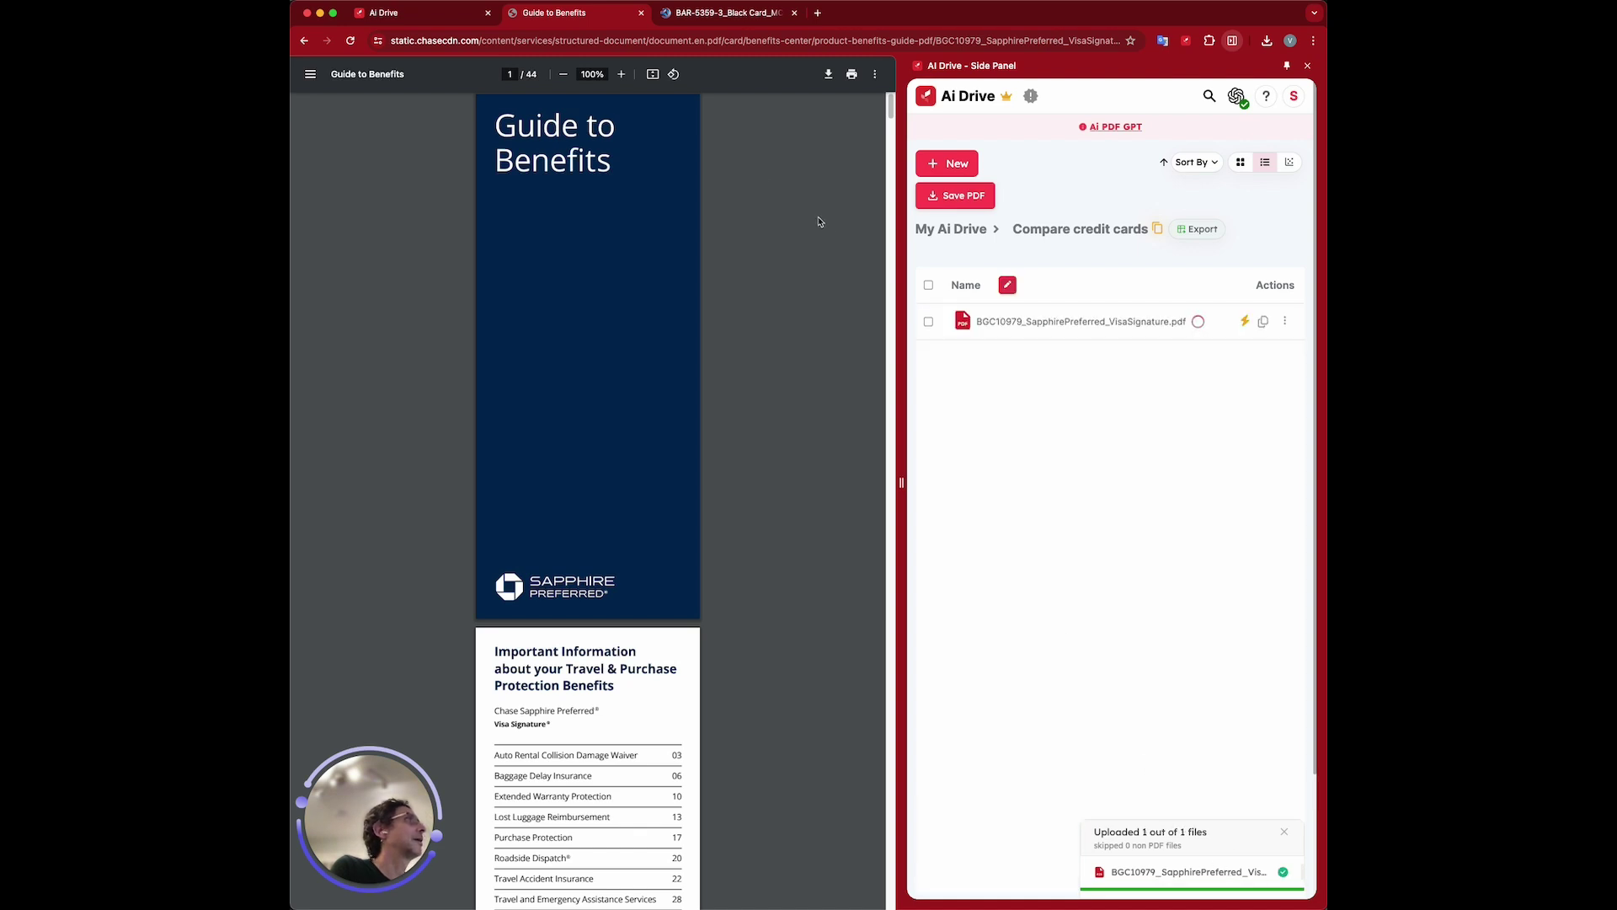
Close the Chase PDF and upload BAR-5359-3_Black_20Card_MC_WE.pdf into Compare credit cards.
{"action": "left_click", "coordinate": [640, 13]}
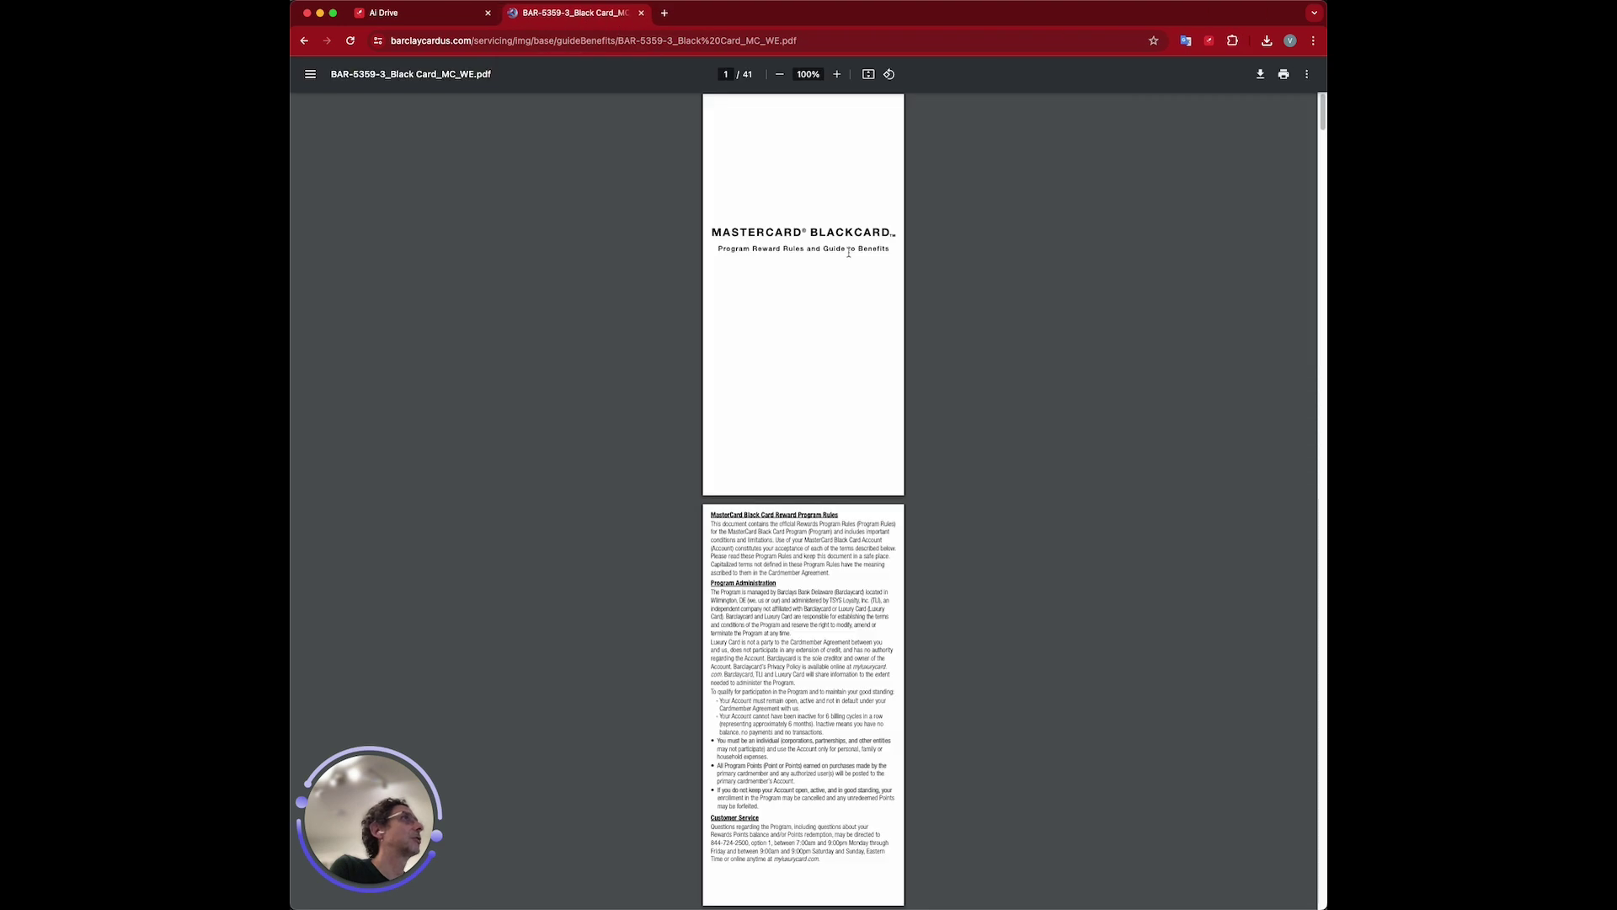
{"action": "left_click", "coordinate": [1210, 41]}
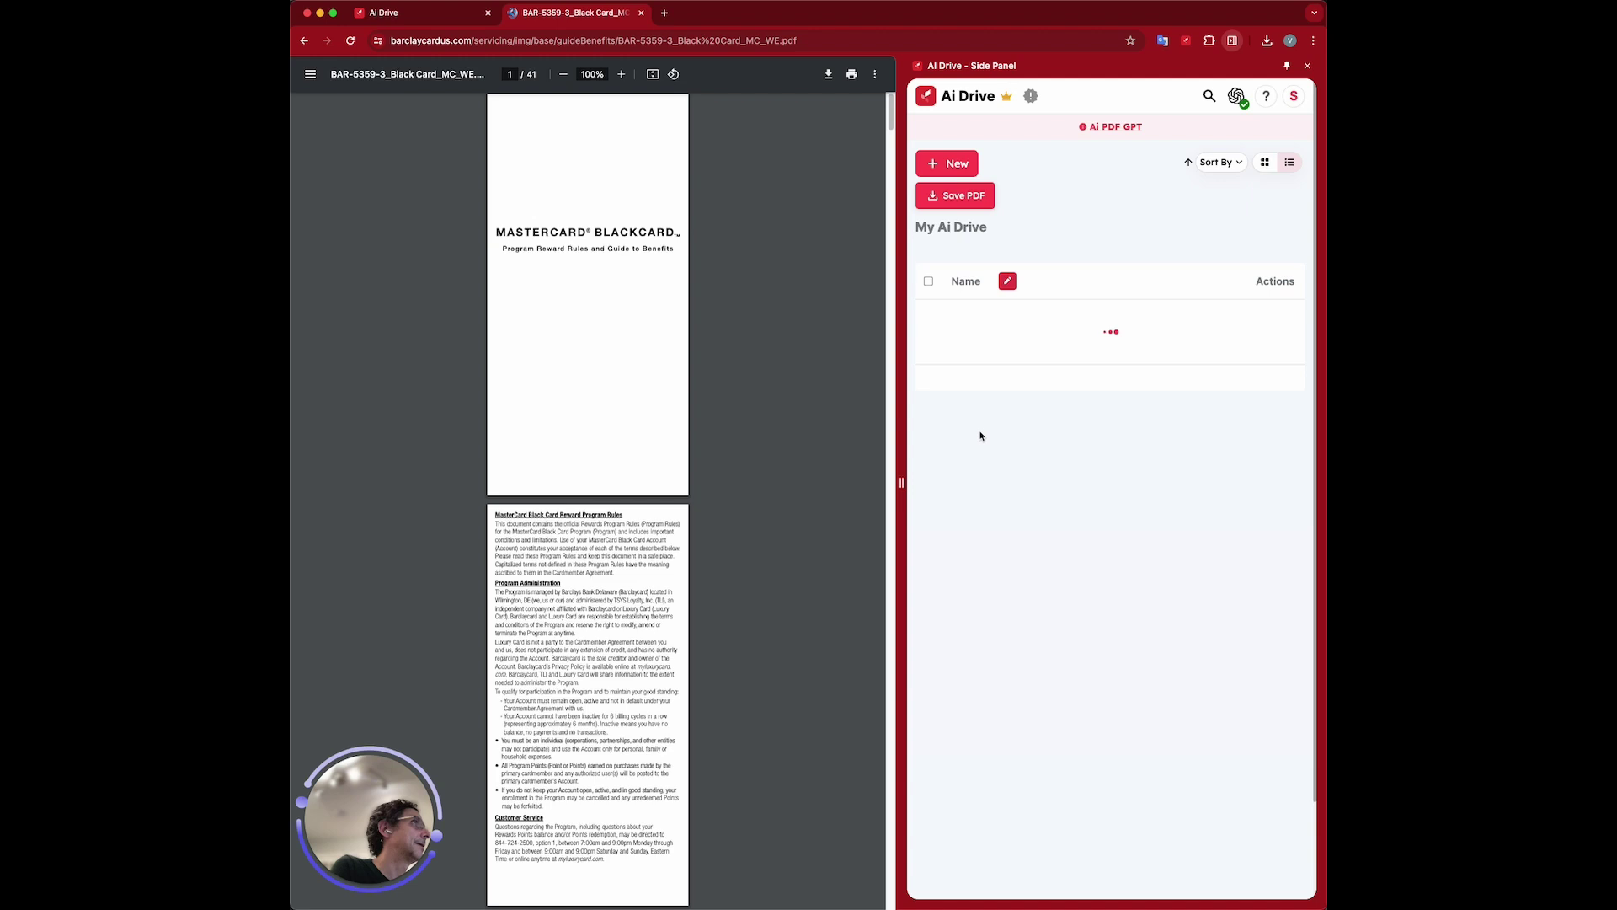
{"action": "left_click", "coordinate": [996, 322]}
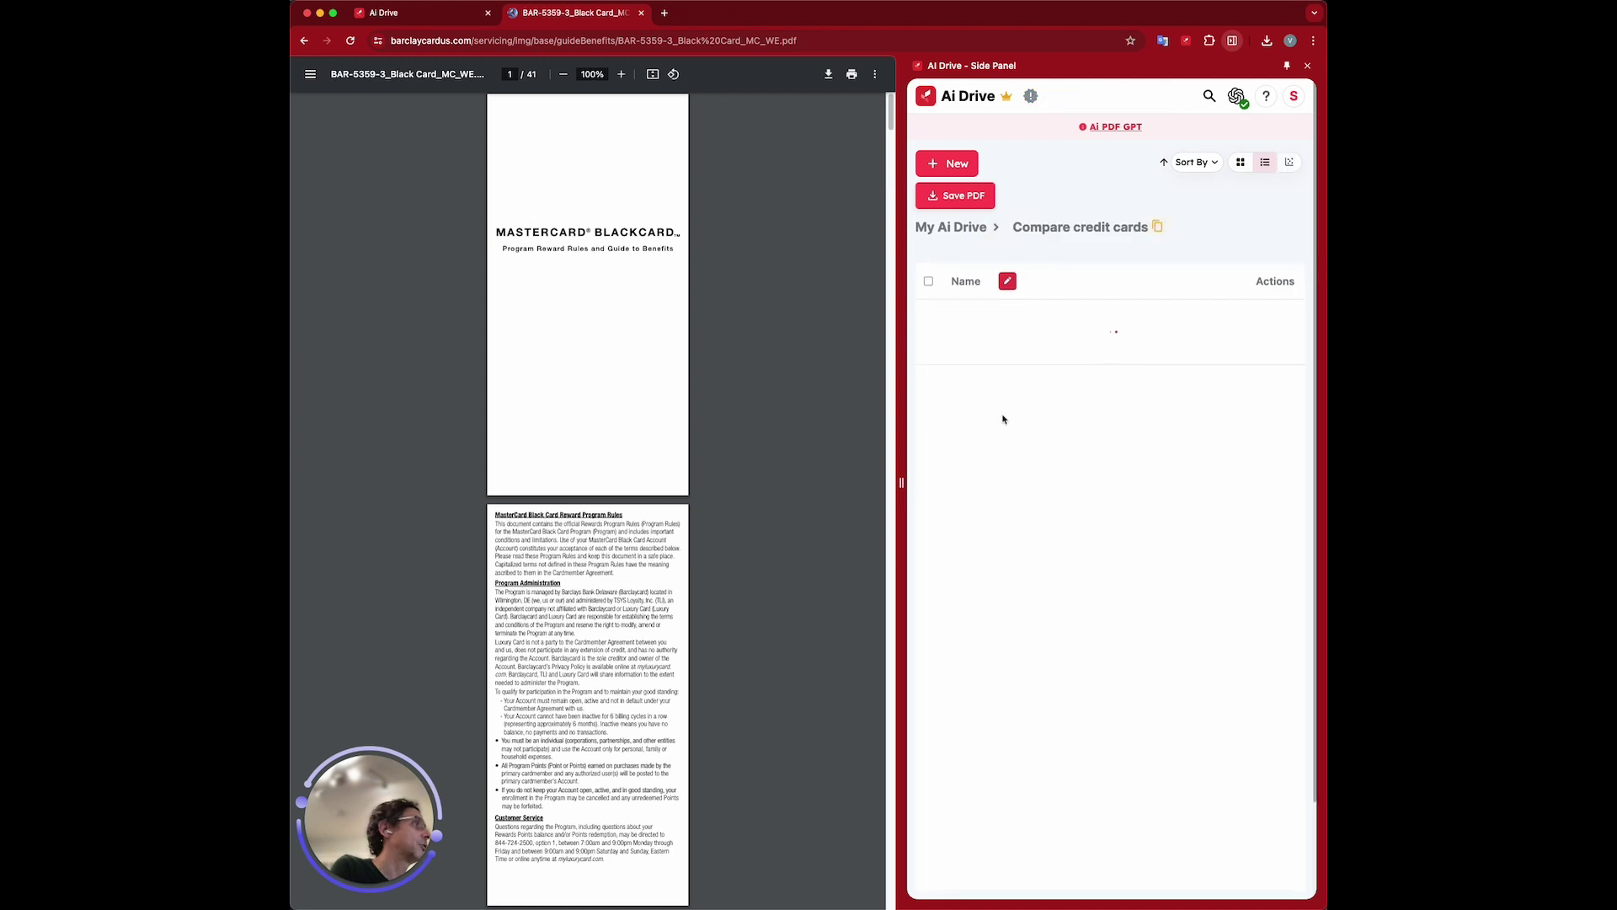
{"action": "left_click", "coordinate": [951, 199]}
{"action": "left_click", "coordinate": [955, 227]}
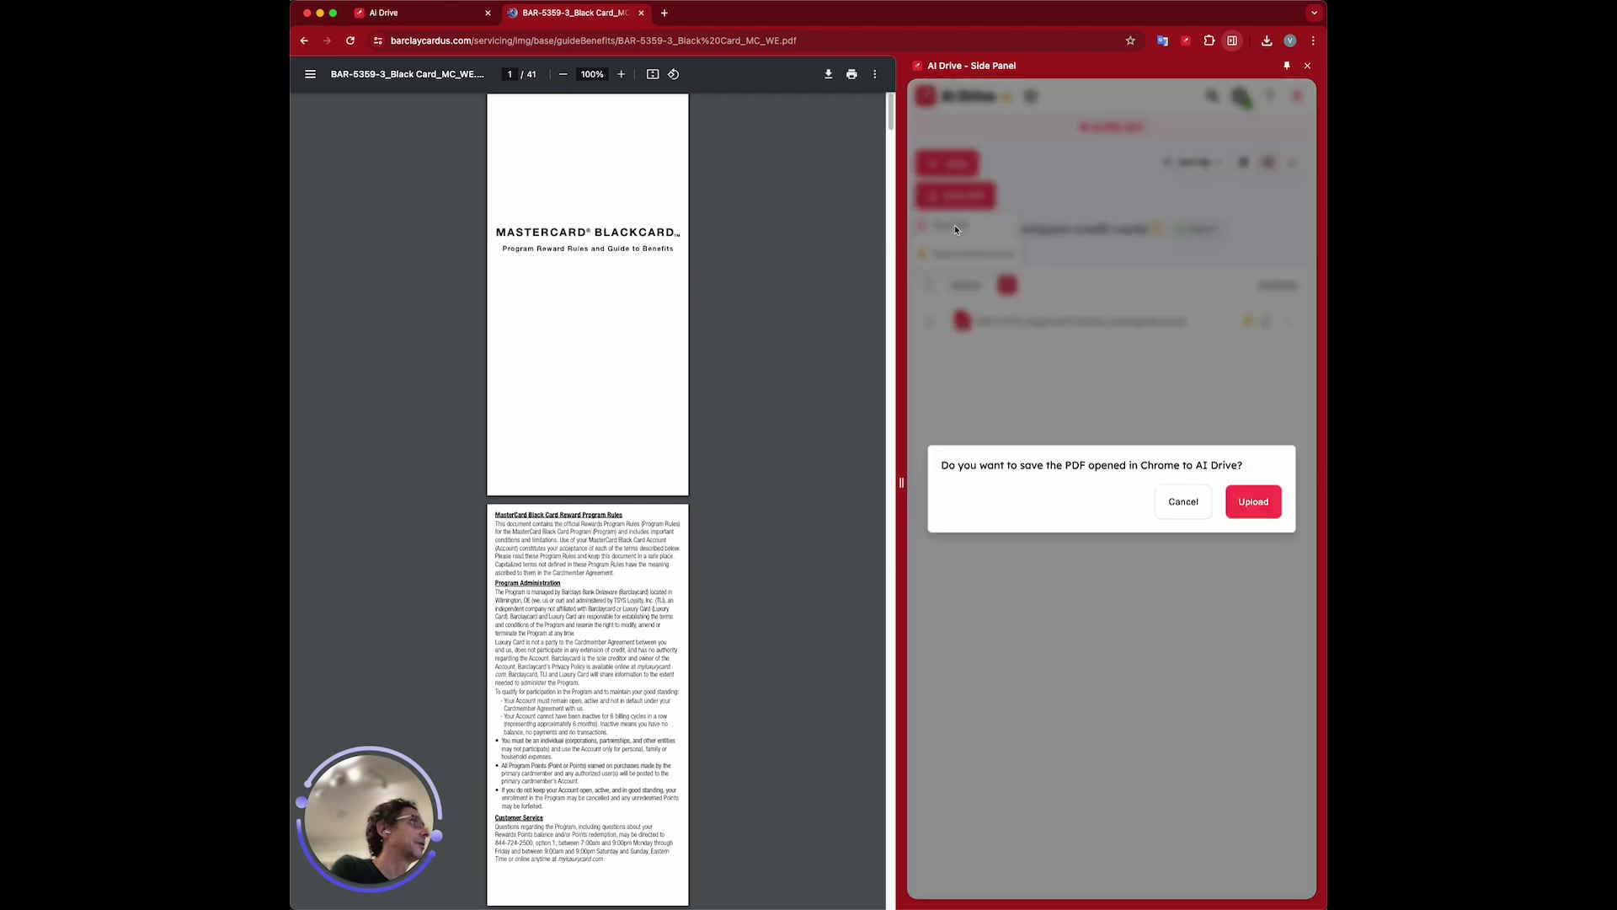
{"action": "left_click", "coordinate": [1253, 502]}
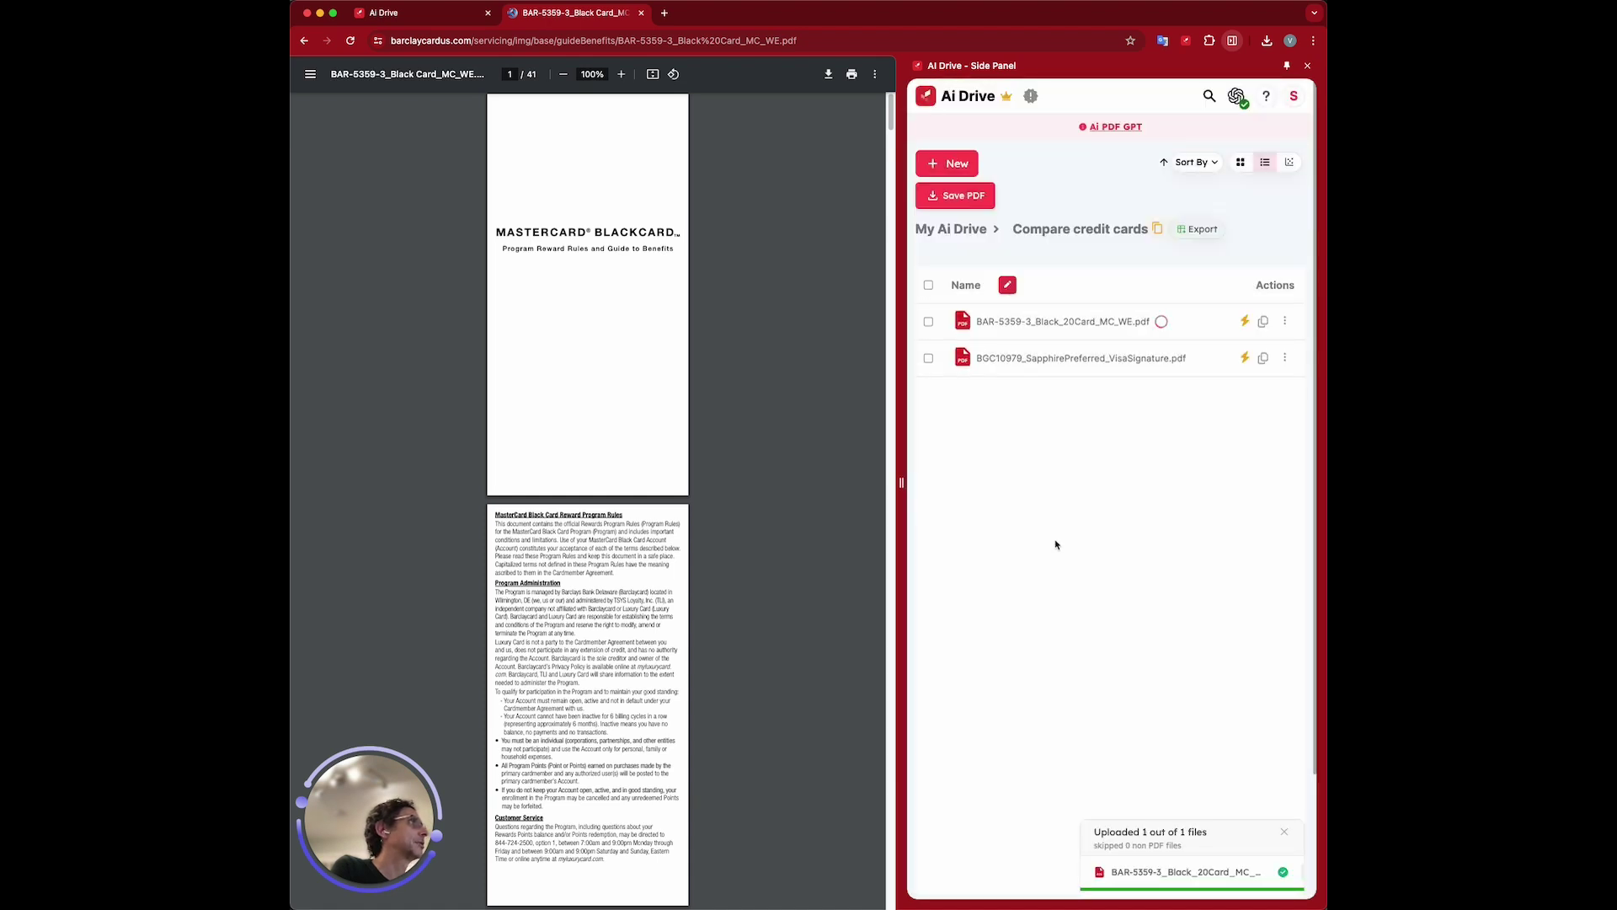
Switch the Compare credit cards folder to grid view and select the Black Card and Chase PDFs.
{"action": "left_click", "coordinate": [641, 13]}
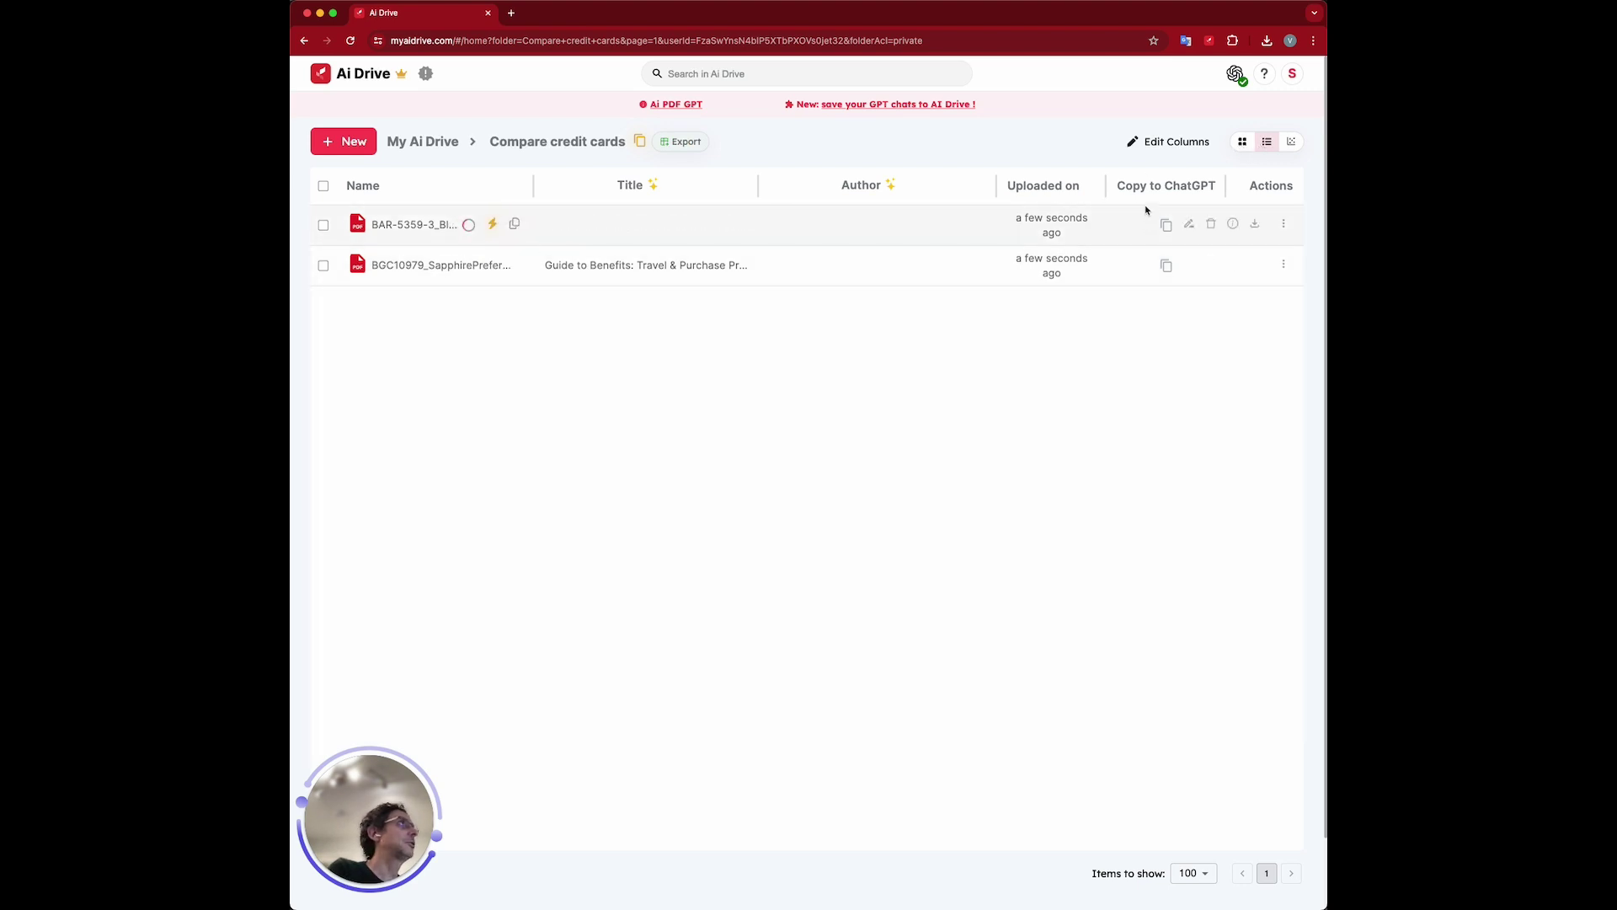
{"action": "left_click", "coordinate": [1247, 144]}
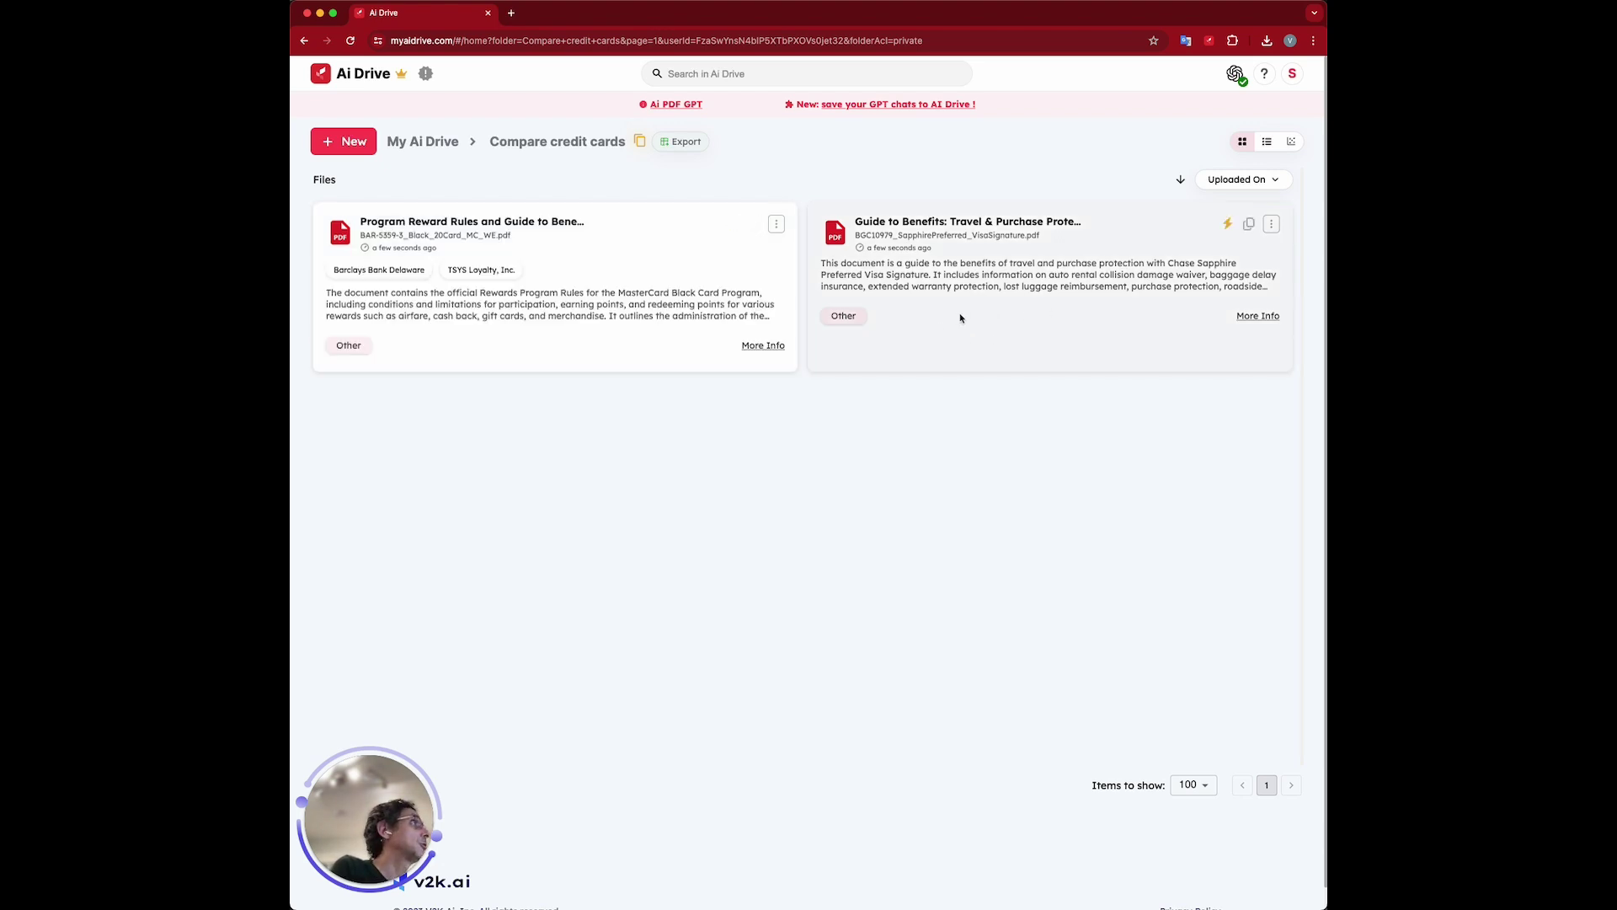
{"action": "left_click", "coordinate": [580, 271]}
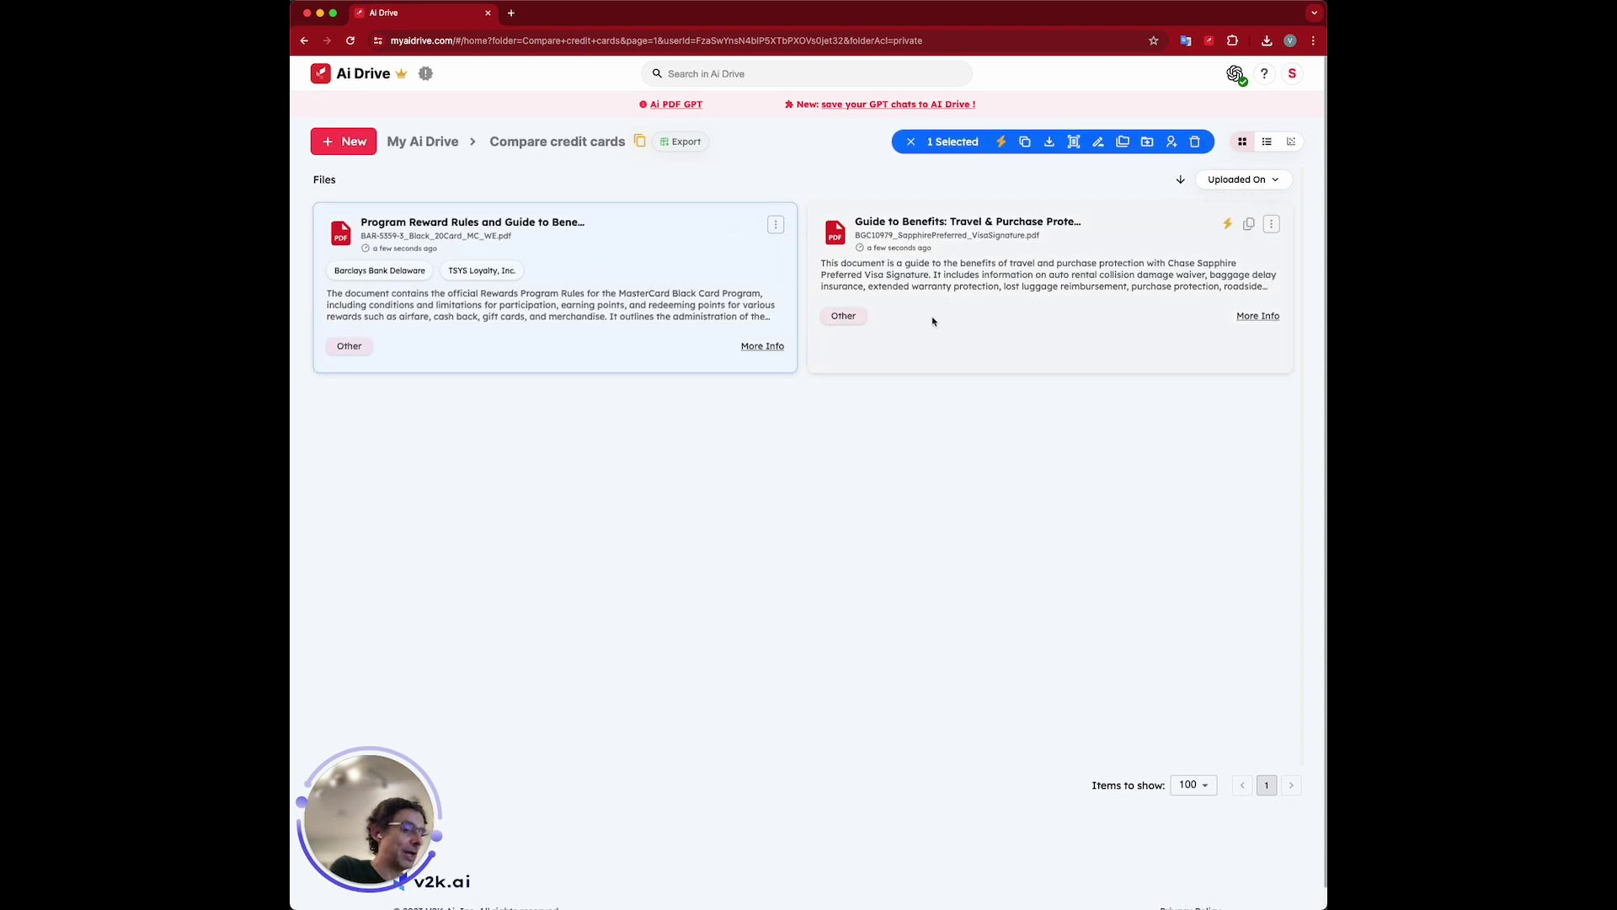
{"action": "left_click", "coordinate": [1001, 324]}
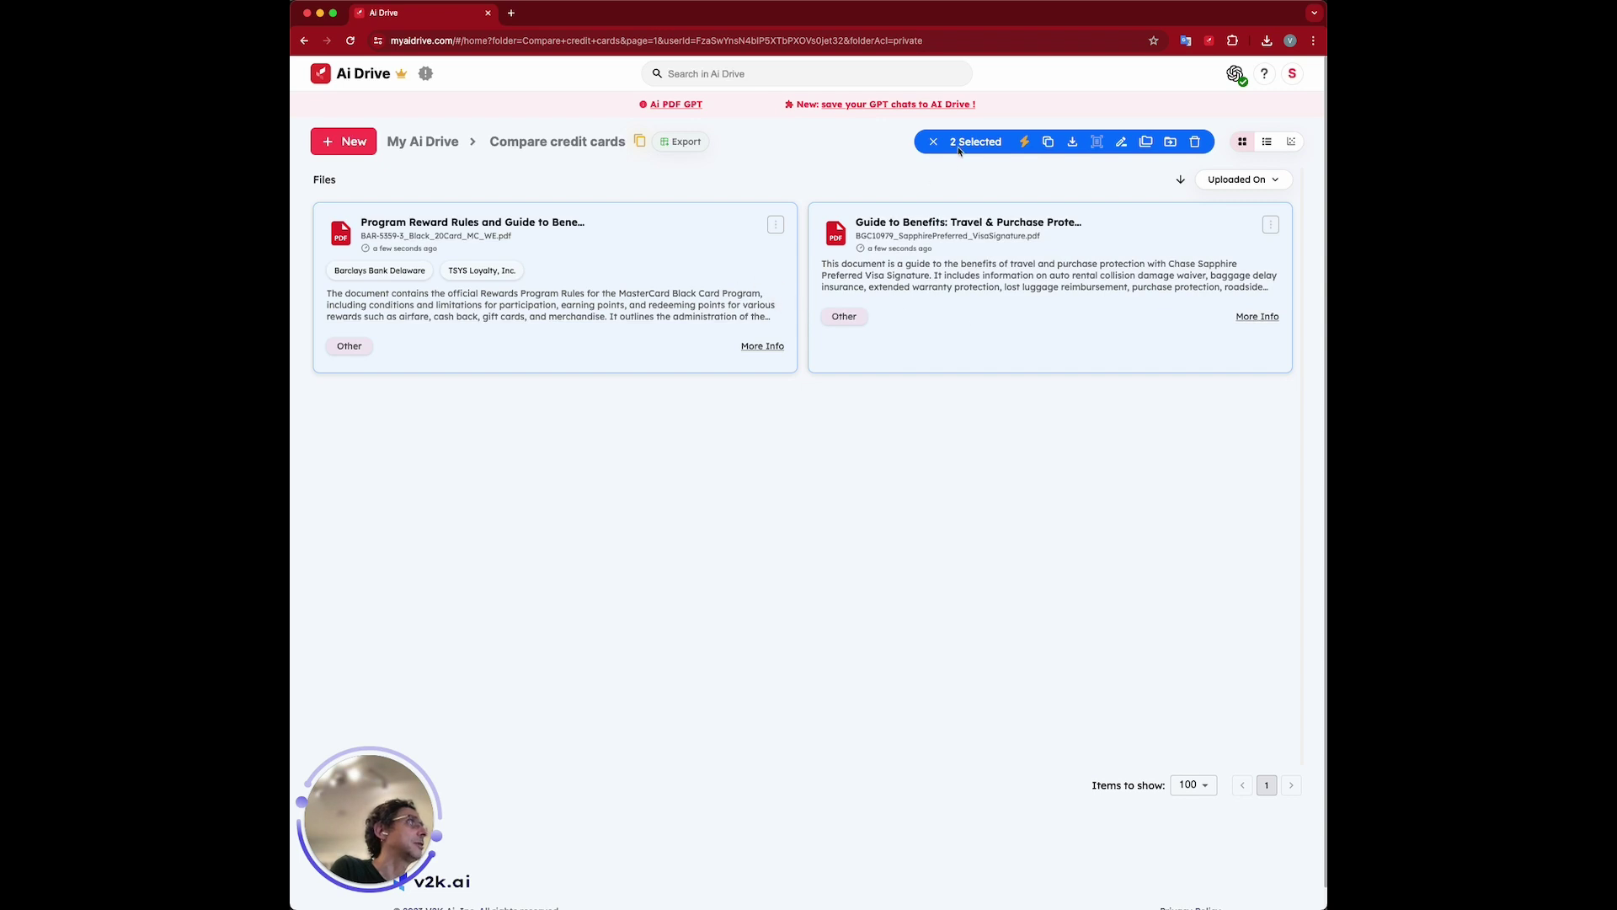
Start a Quick Summary of both PDFs with the pasted business-traveler comparison prompt and GPT-4o OpenAI Latest.
{"action": "left_click", "coordinate": [1023, 142]}
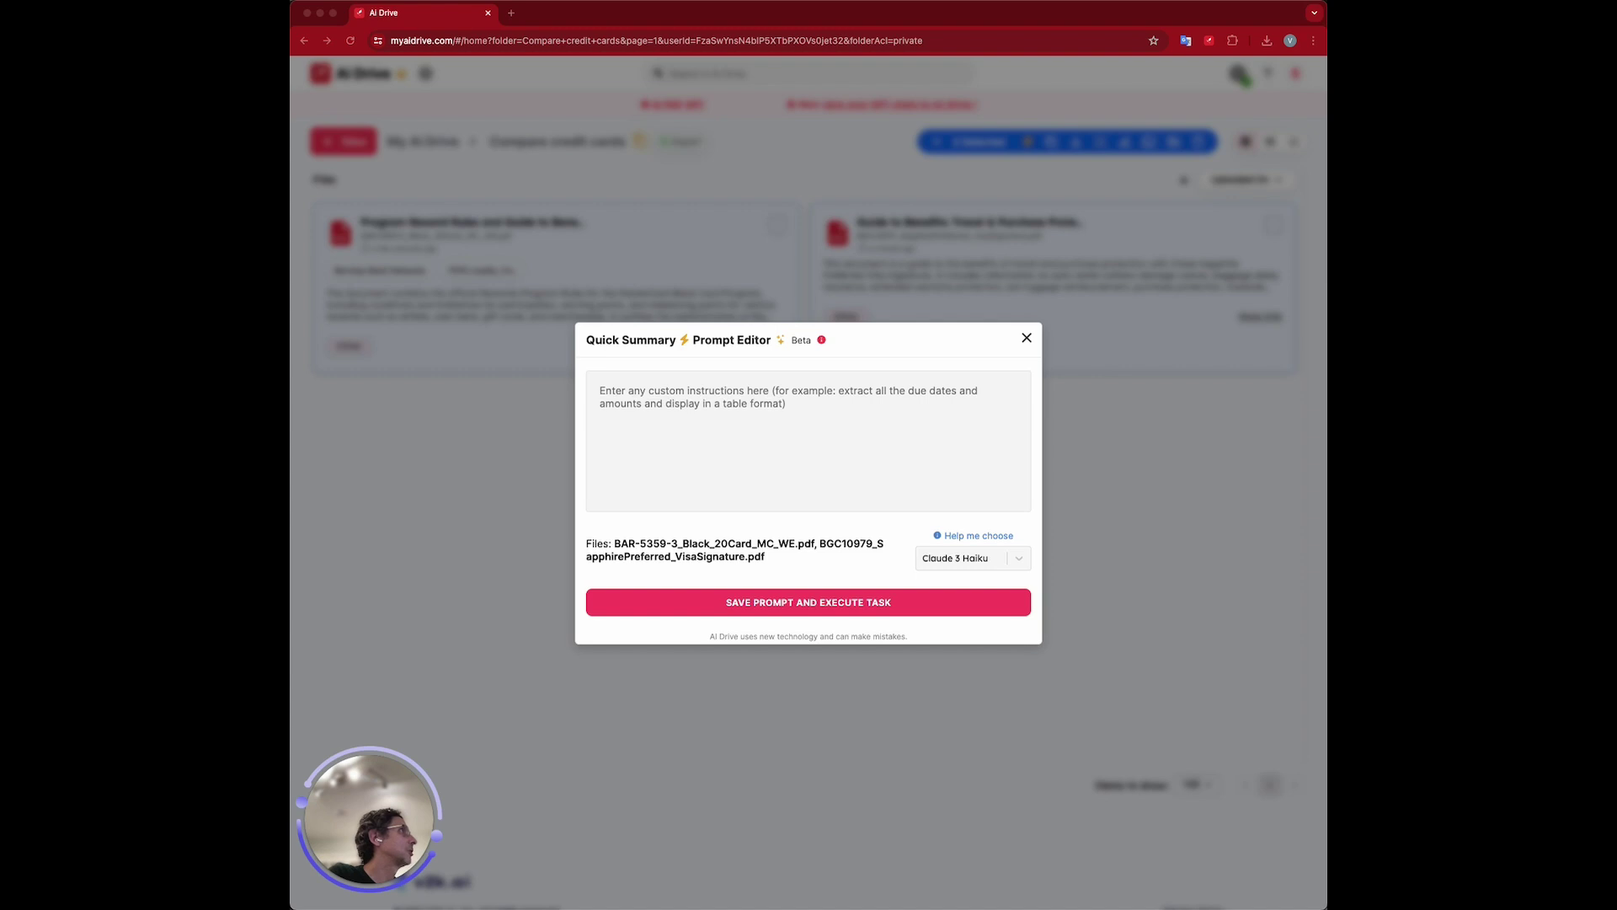
{"action": "left_click", "coordinate": [806, 405]}
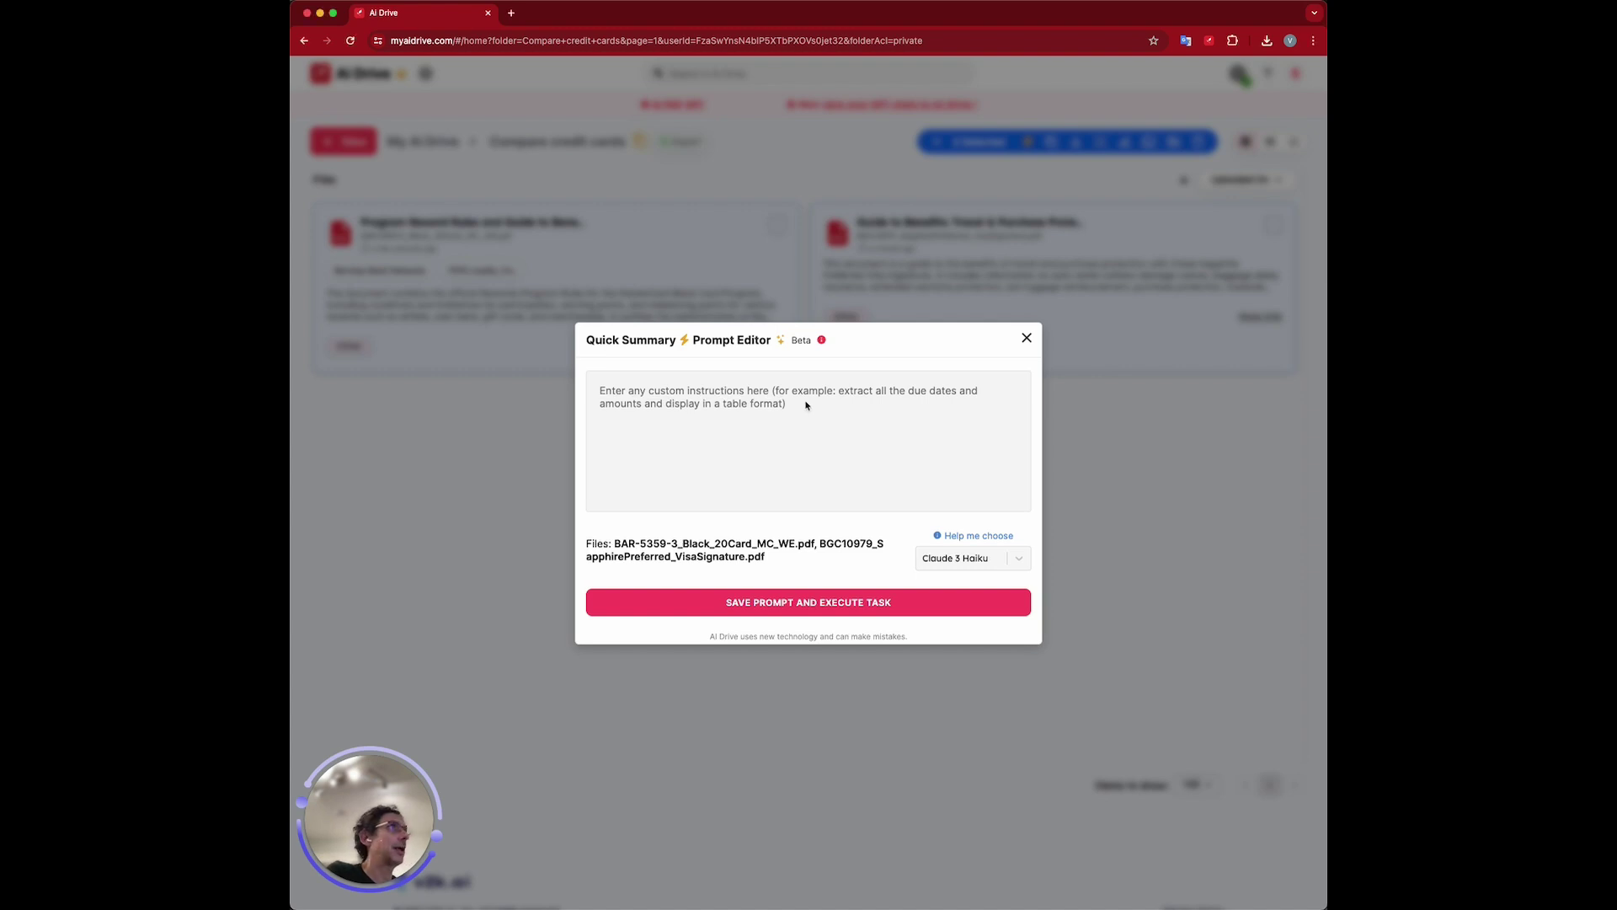
{"action": "type", "text": "As an expert in credit card benefit programs, please create a document explaining the differences between these cards from the perspective of a business traveler and make a recommendation."}
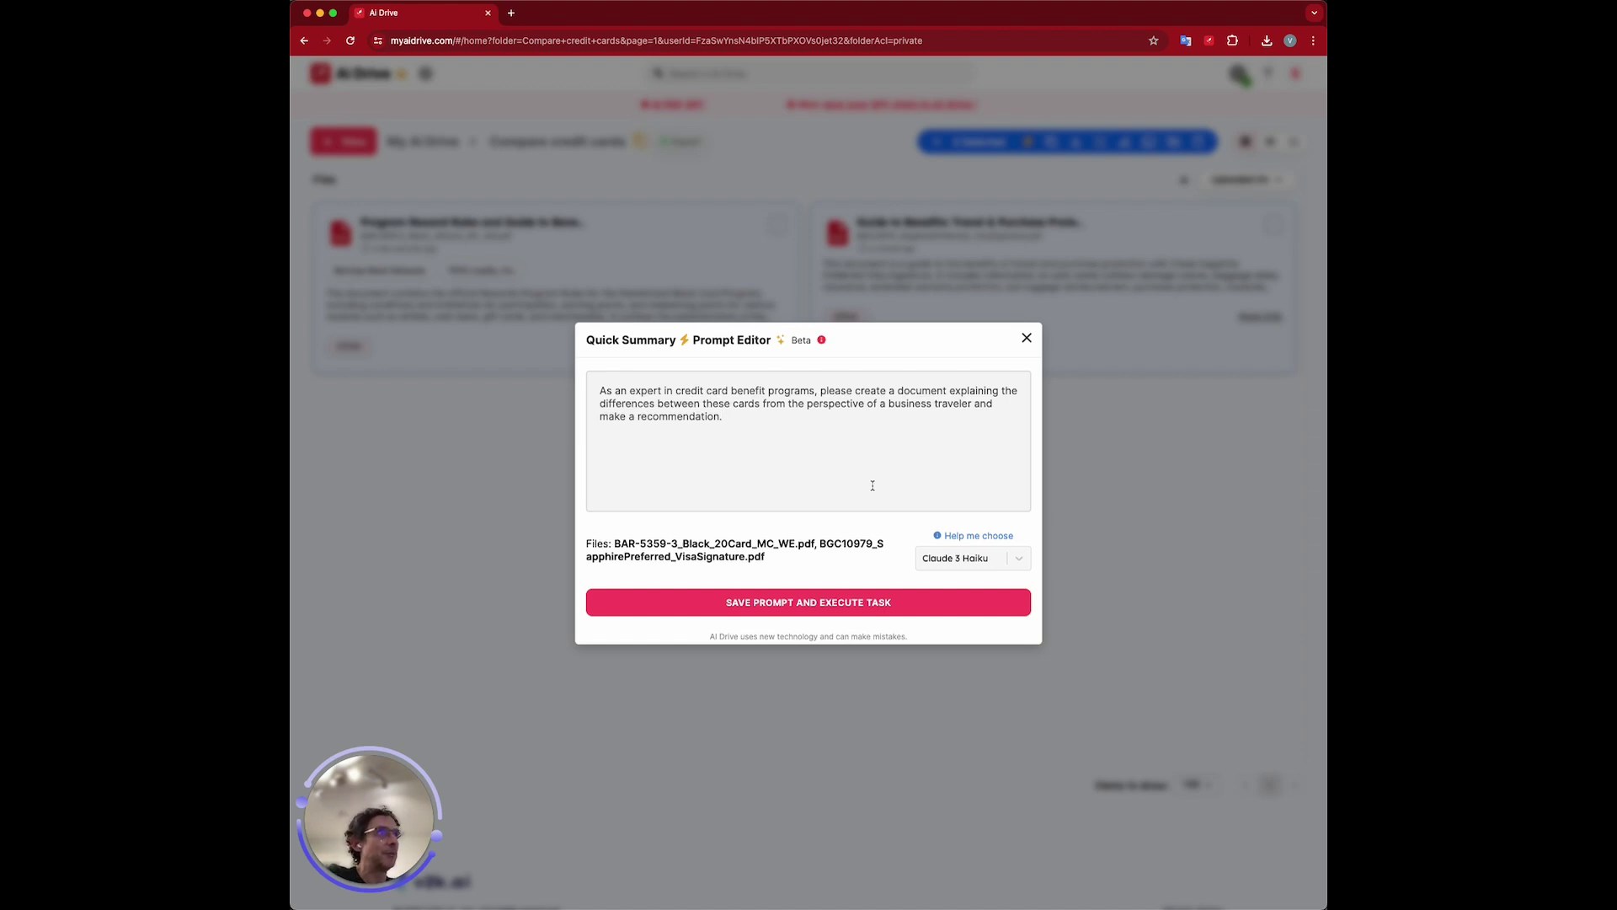
{"action": "left_click", "coordinate": [968, 559]}
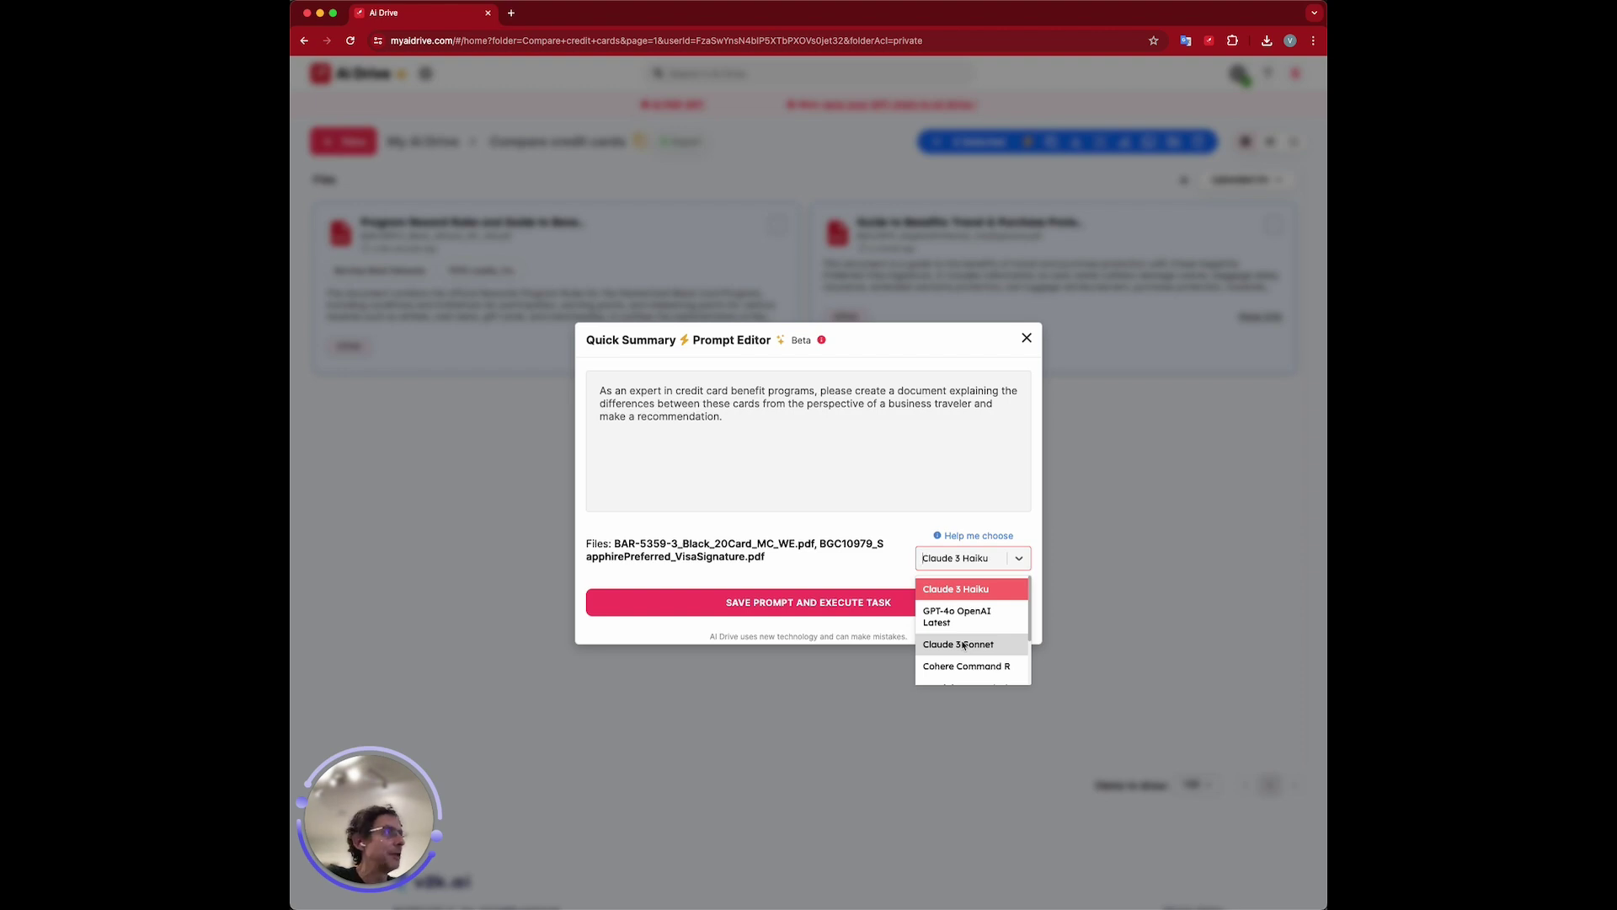
{"action": "left_click", "coordinate": [973, 619]}
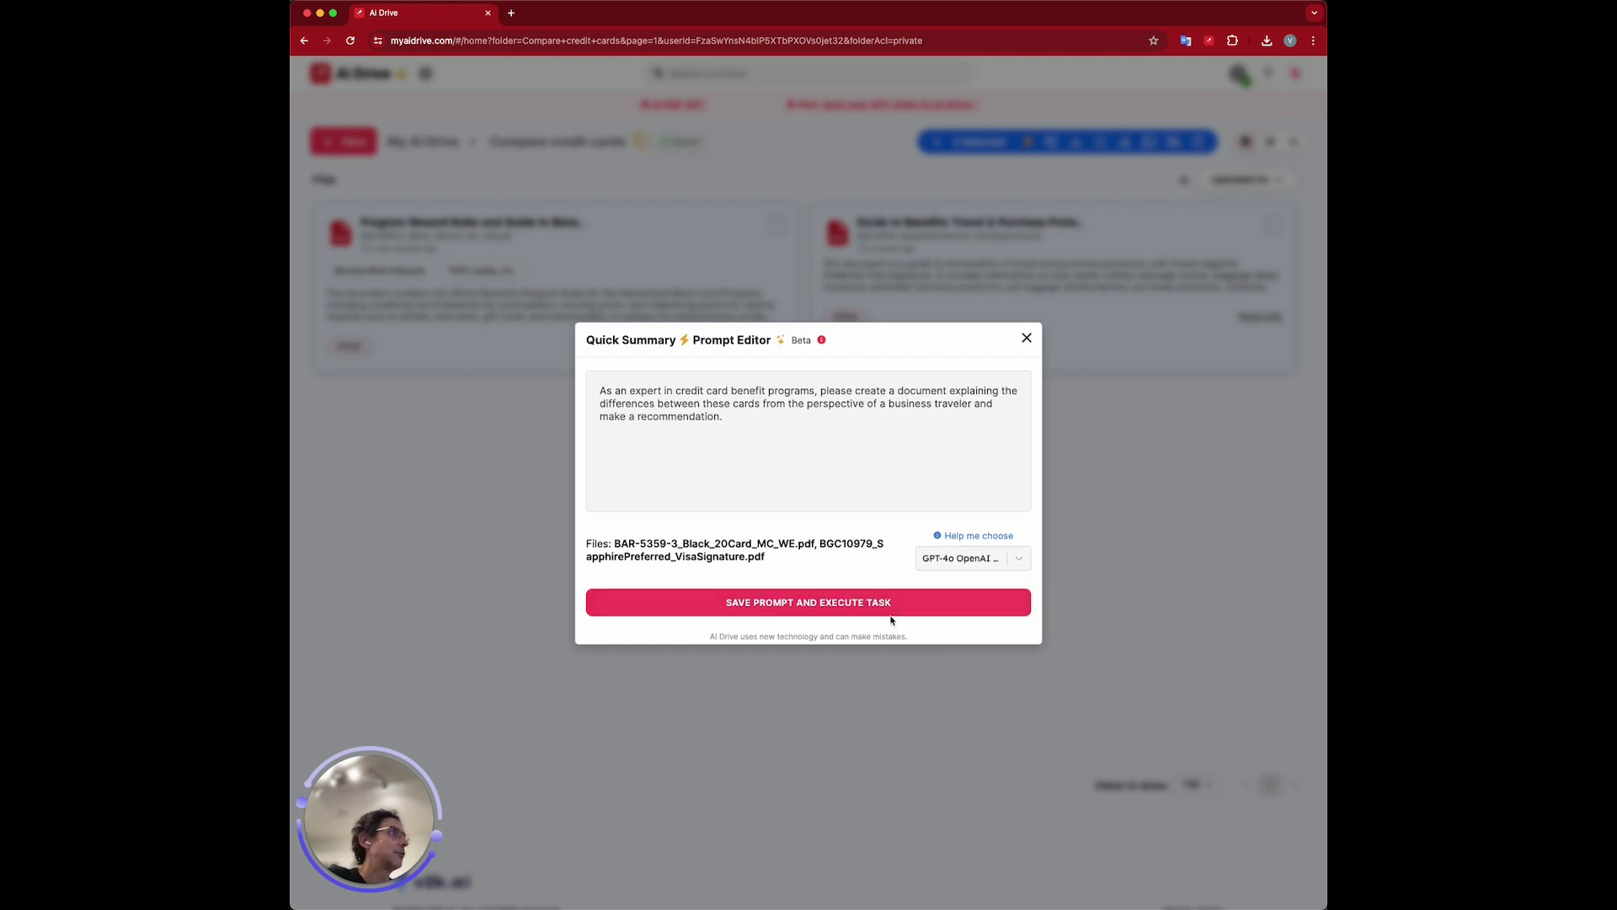
Generate the GPT-4o card comparison and review it down to the pages-processed note.
{"action": "left_click", "coordinate": [803, 603]}
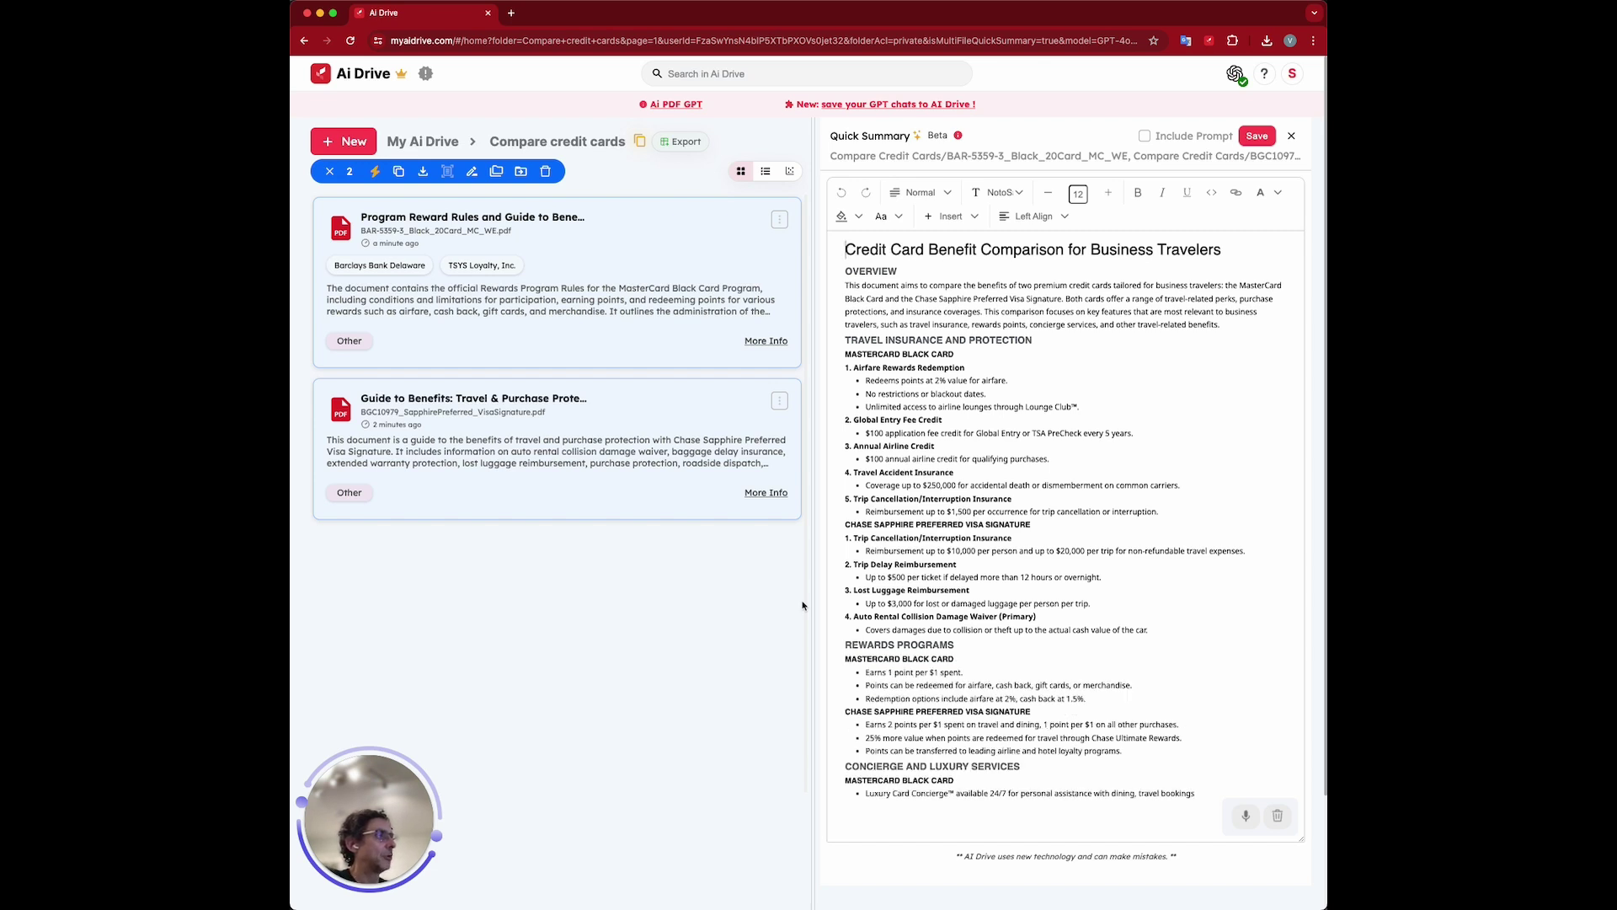
{"action": "scroll", "coordinate": [967, 583], "scroll_direction": "down", "scroll_amount": 3}
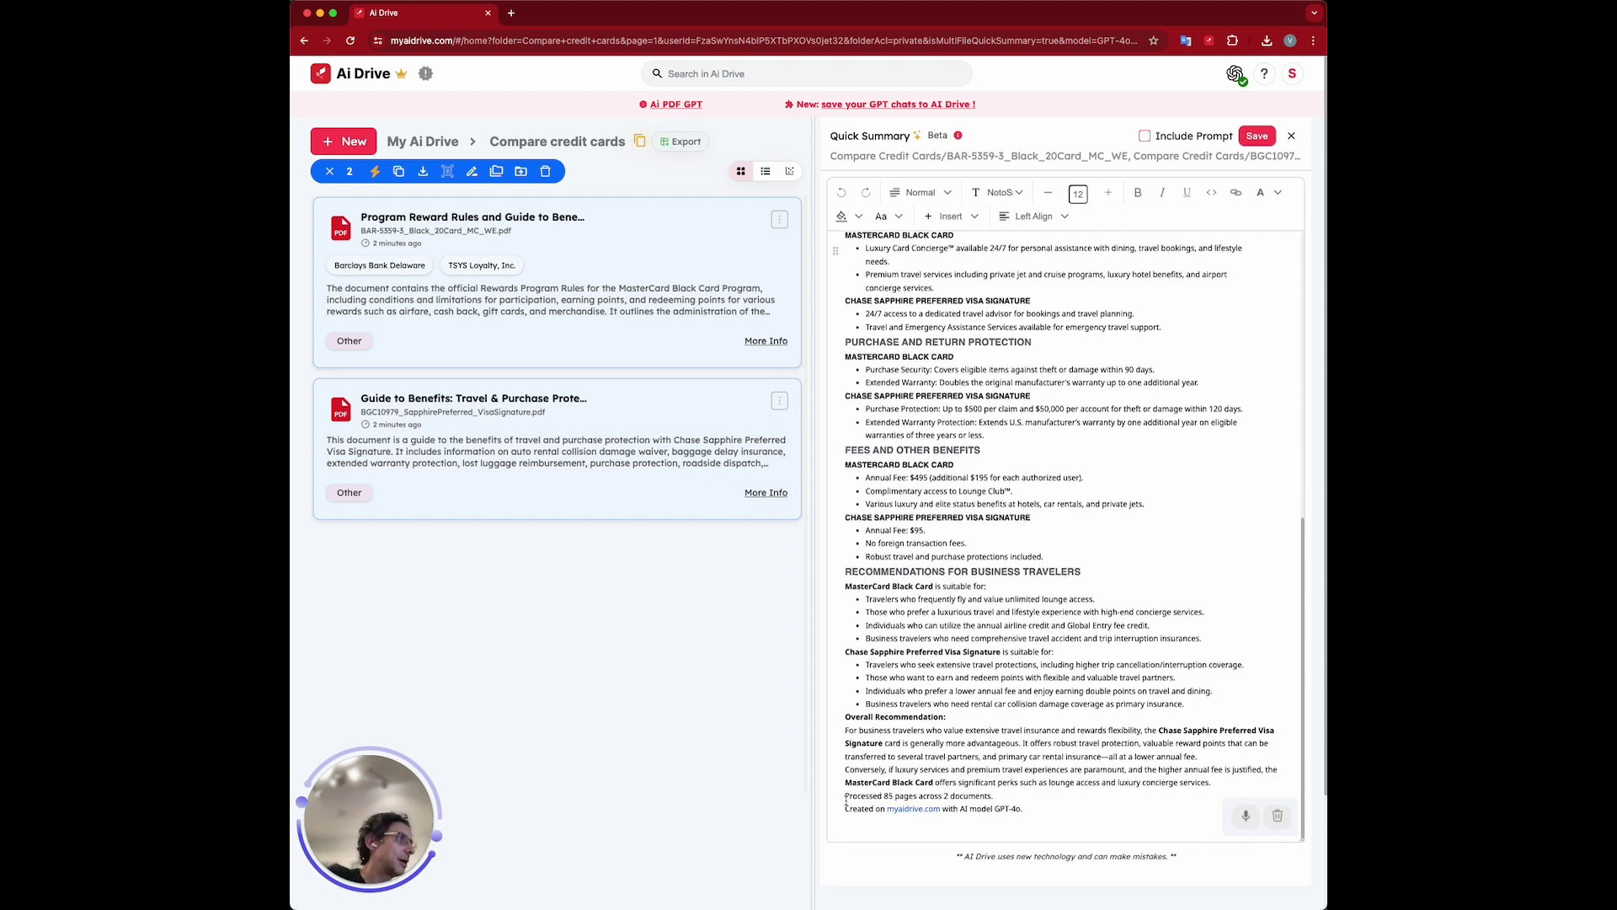
{"action": "left_click_drag", "start_coordinate": [846, 795], "coordinate": [996, 796]}
{"action": "left_click", "coordinate": [1090, 805]}
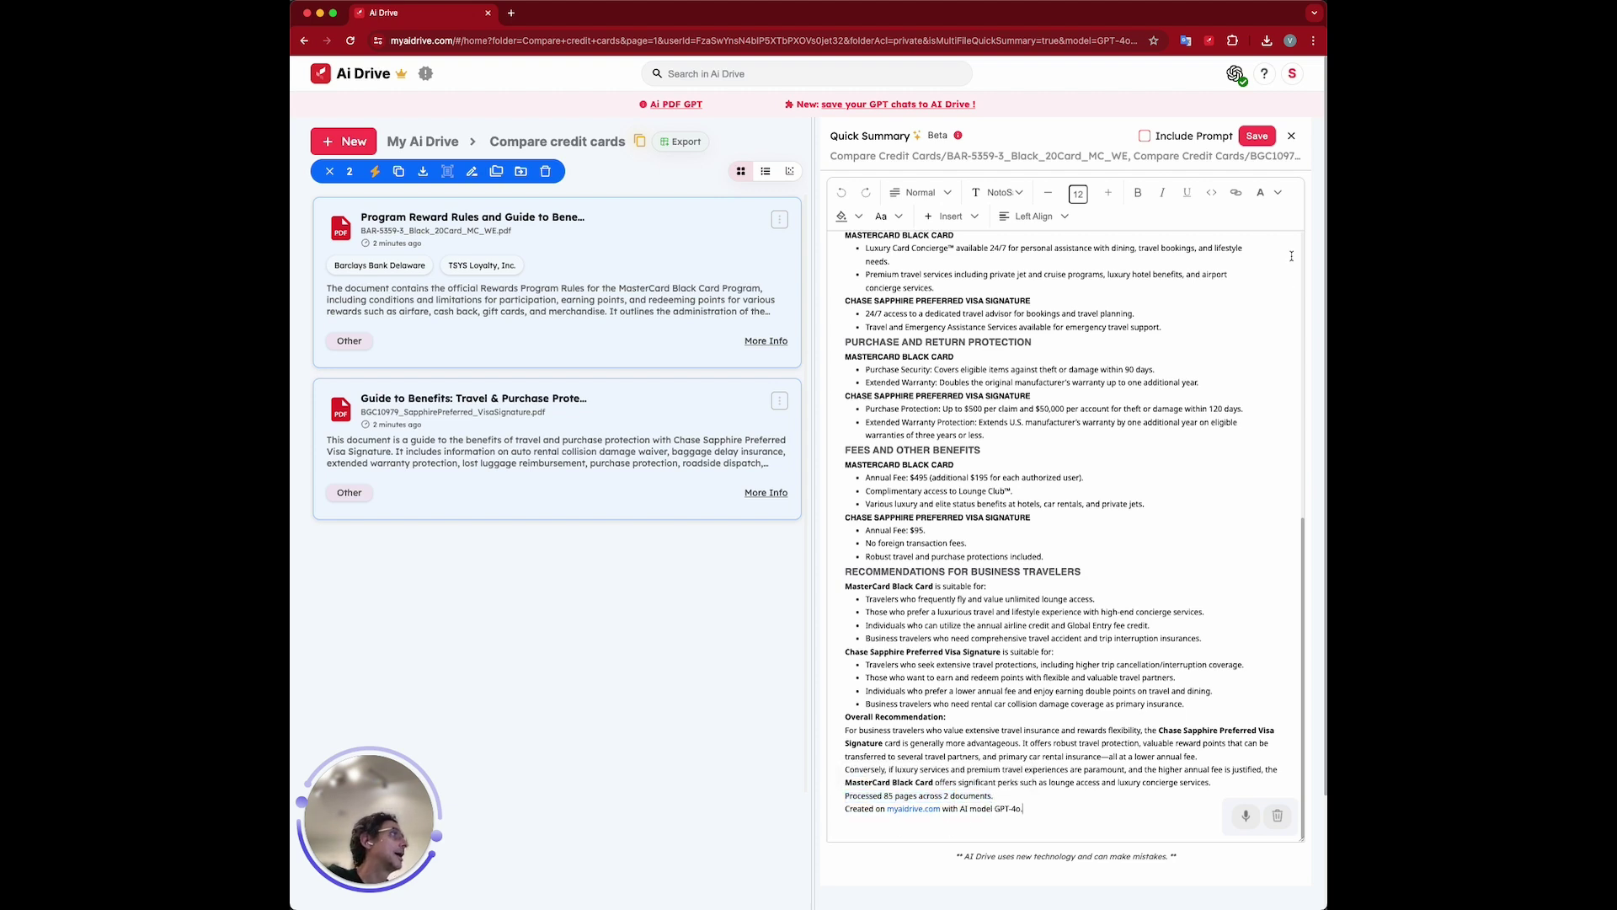
Tick Include Prompt and start saving the summary as the PDF 'compare cards - GPT4o'.
{"action": "left_click", "coordinate": [1169, 137]}
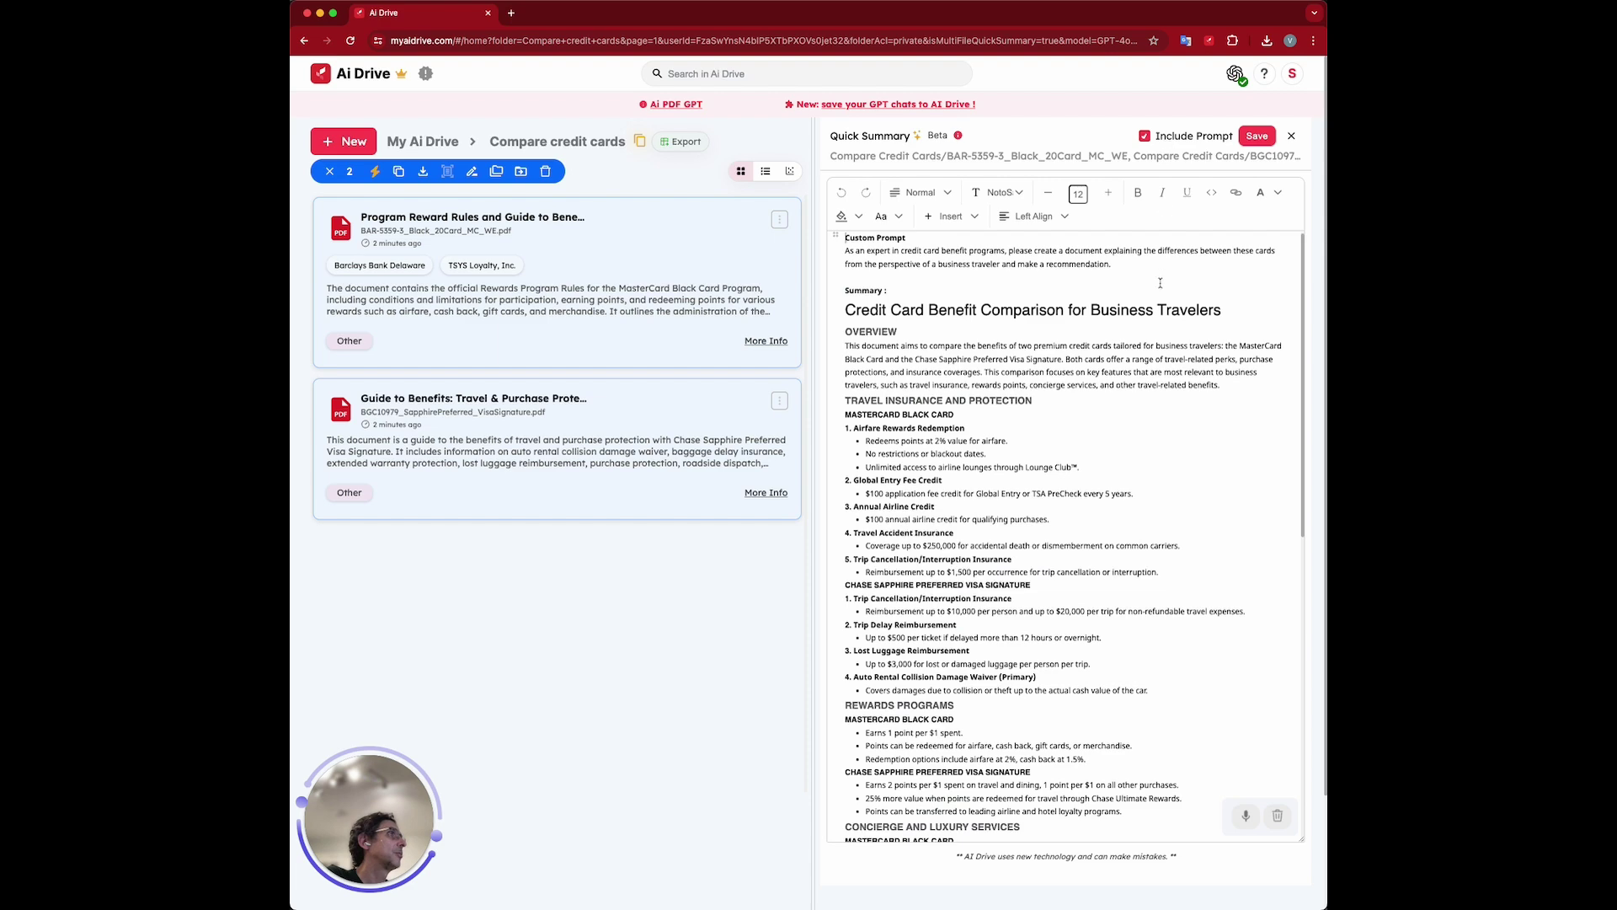
{"action": "left_click", "coordinate": [1252, 141]}
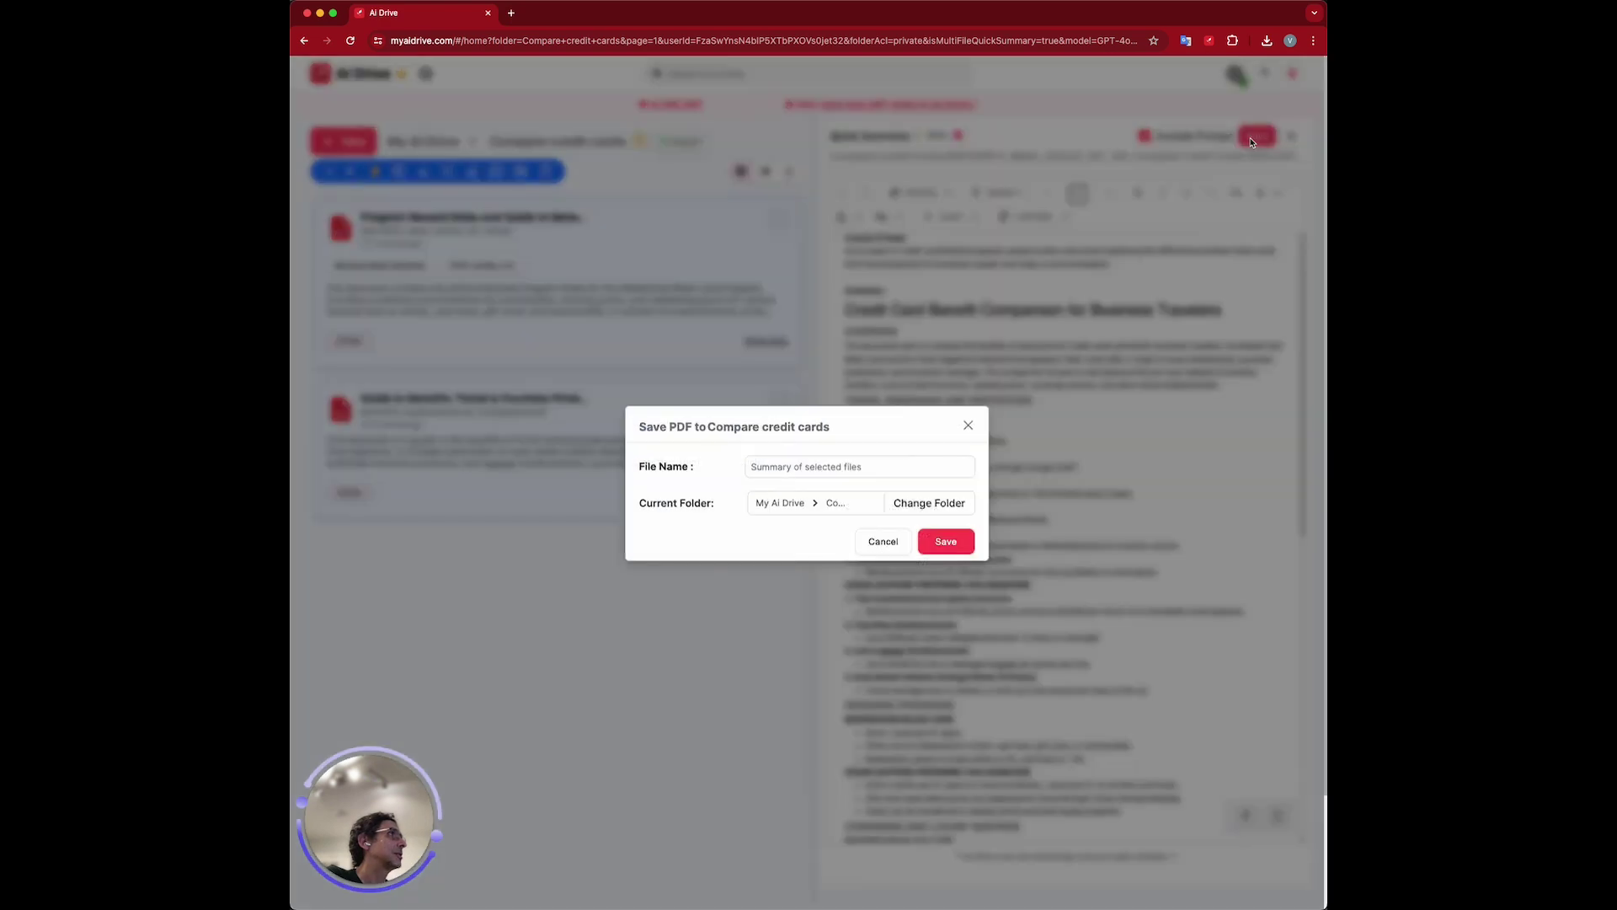
{"action": "triple_click", "coordinate": [779, 462]}
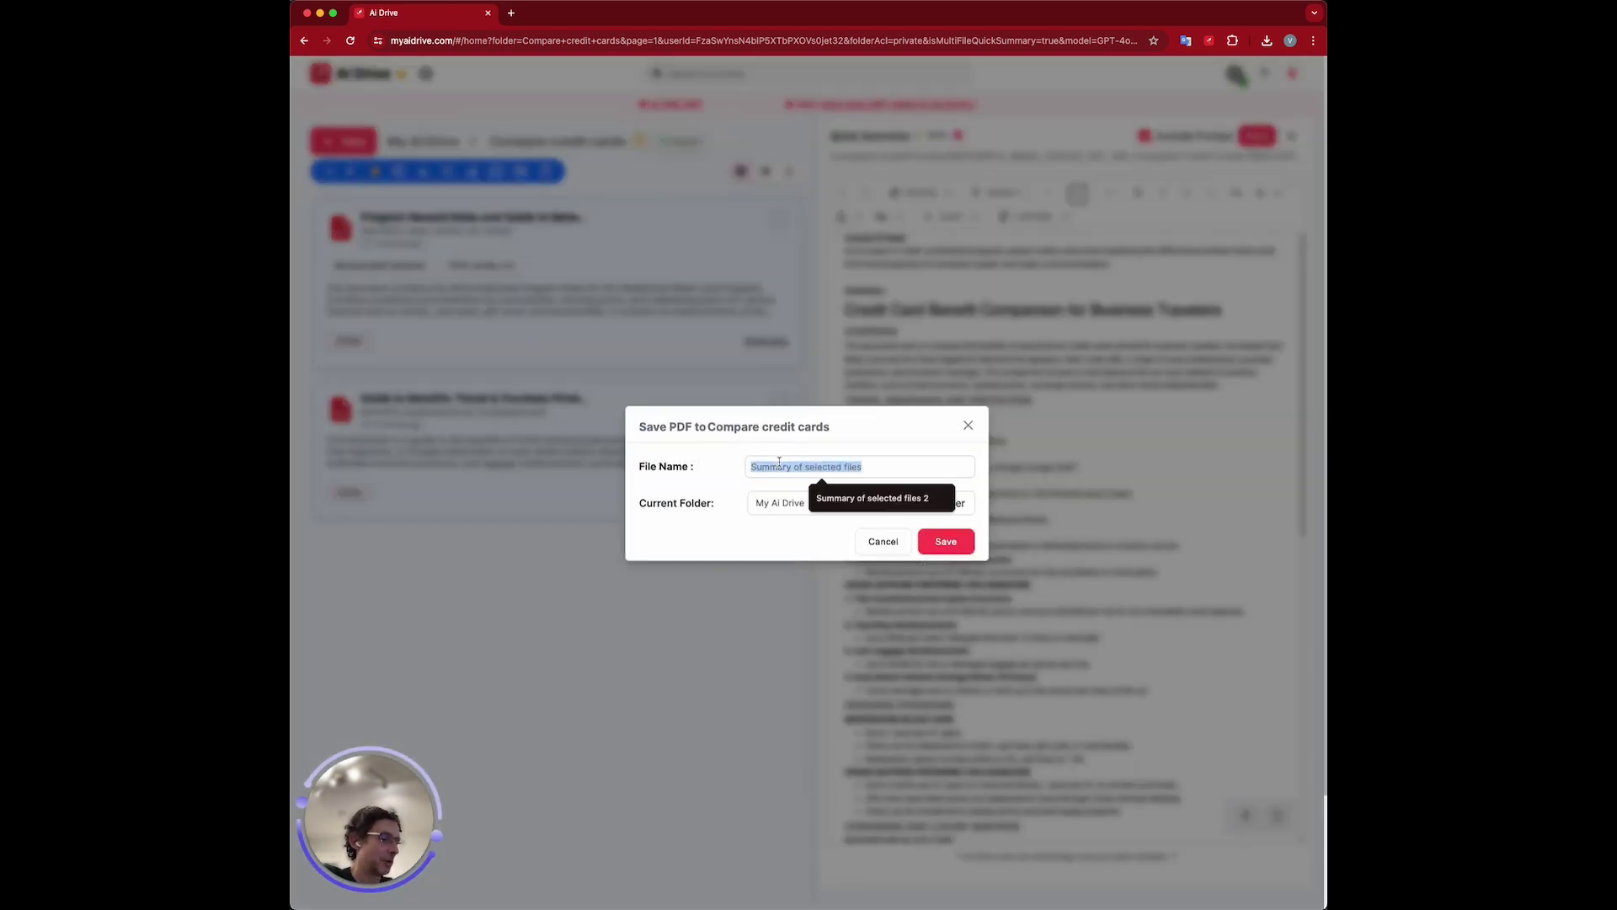
{"action": "type", "text": "compare cards"}
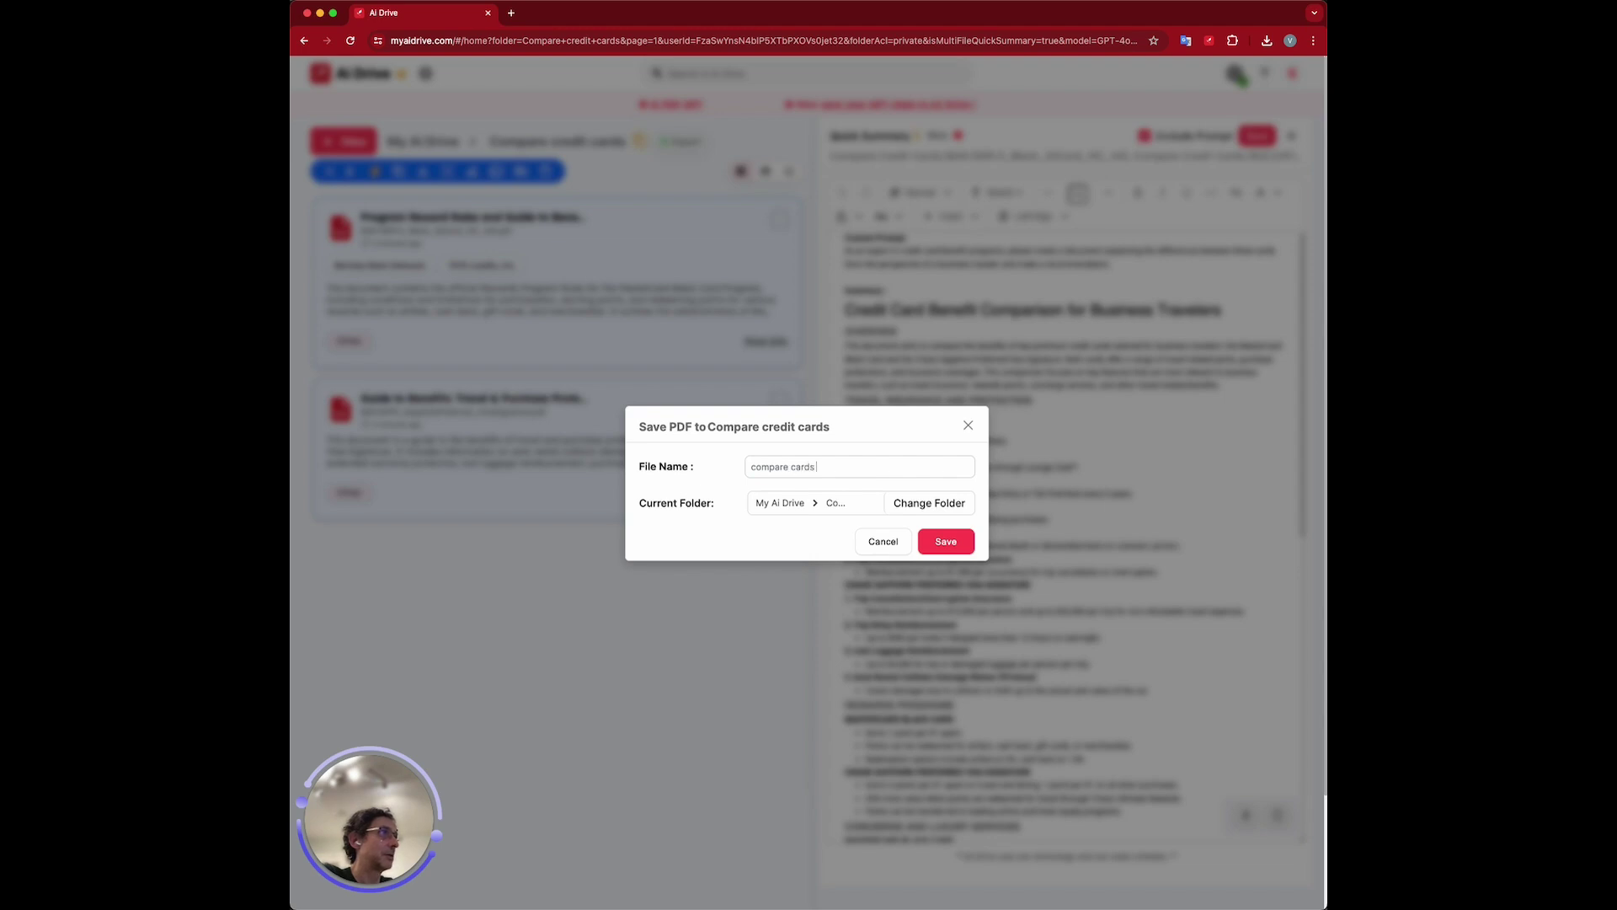
{"action": "type", "text": " - GPT"}
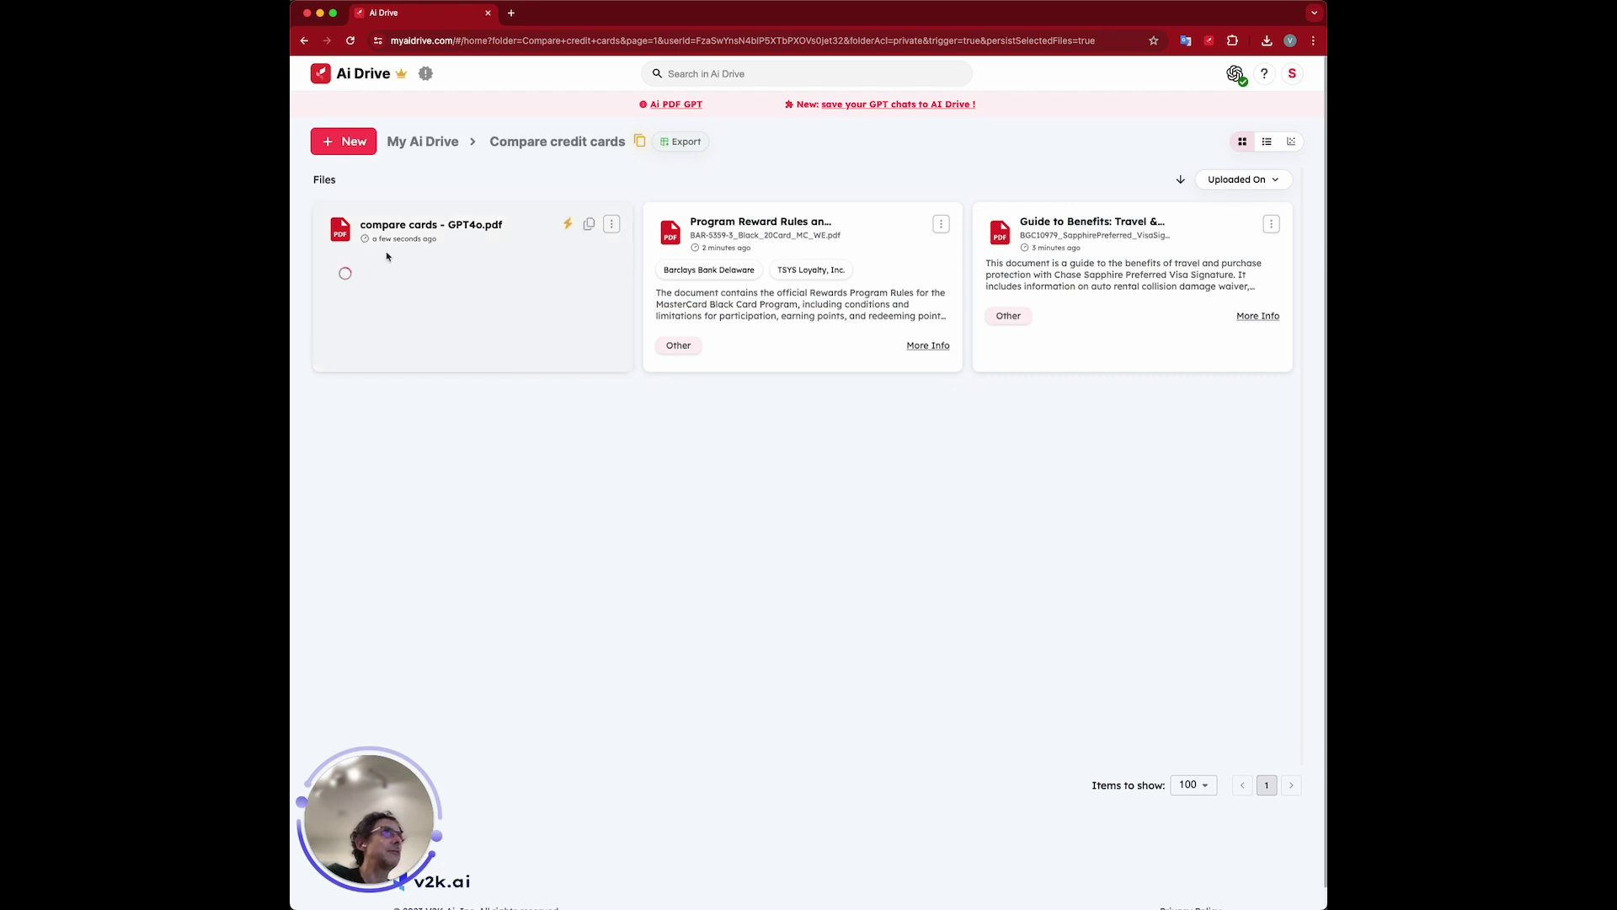
Rerun Quick Summary on both PDFs with 'Use a table format for easy comparison.' appended, using GPT-4o.
{"action": "left_click", "coordinate": [834, 278]}
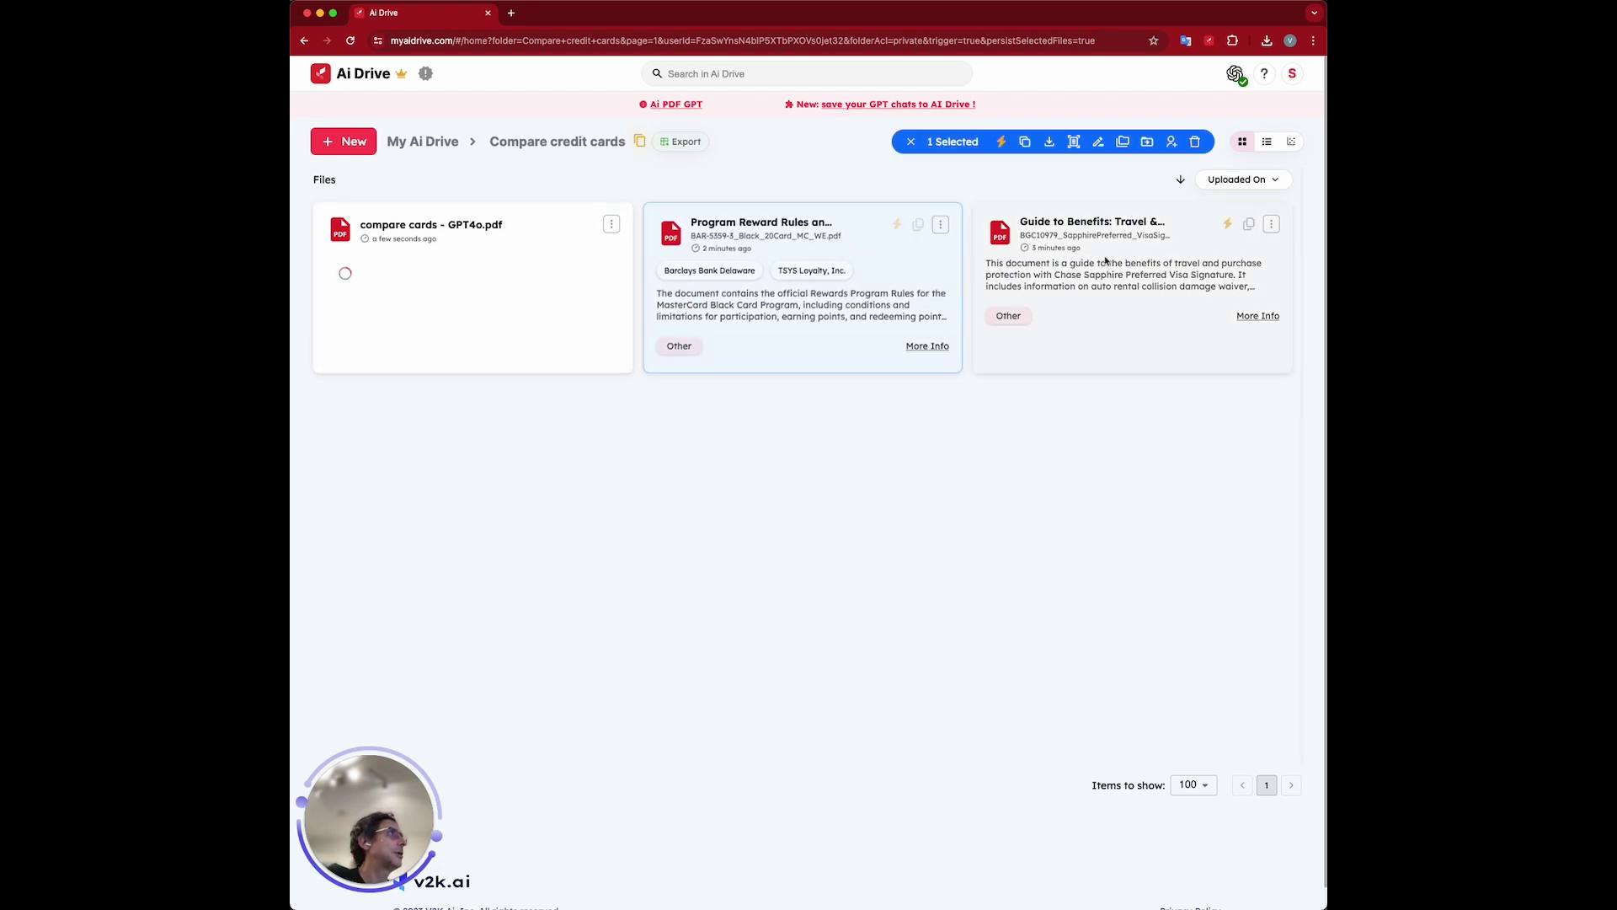
{"action": "left_click", "coordinate": [1200, 245]}
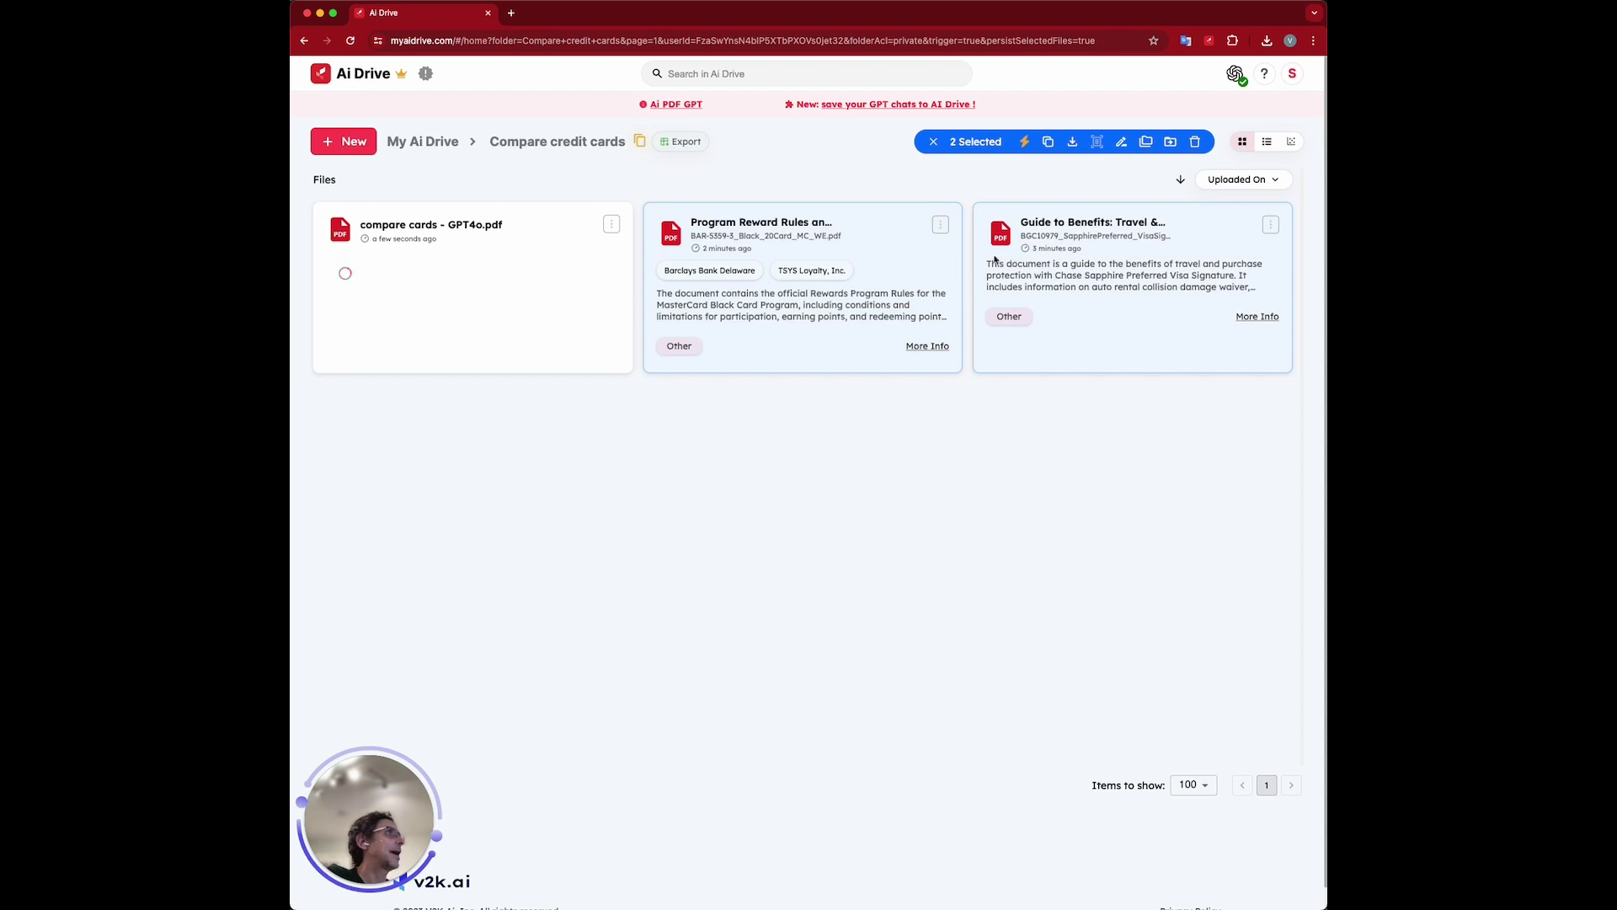
{"action": "left_click", "coordinate": [1024, 141]}
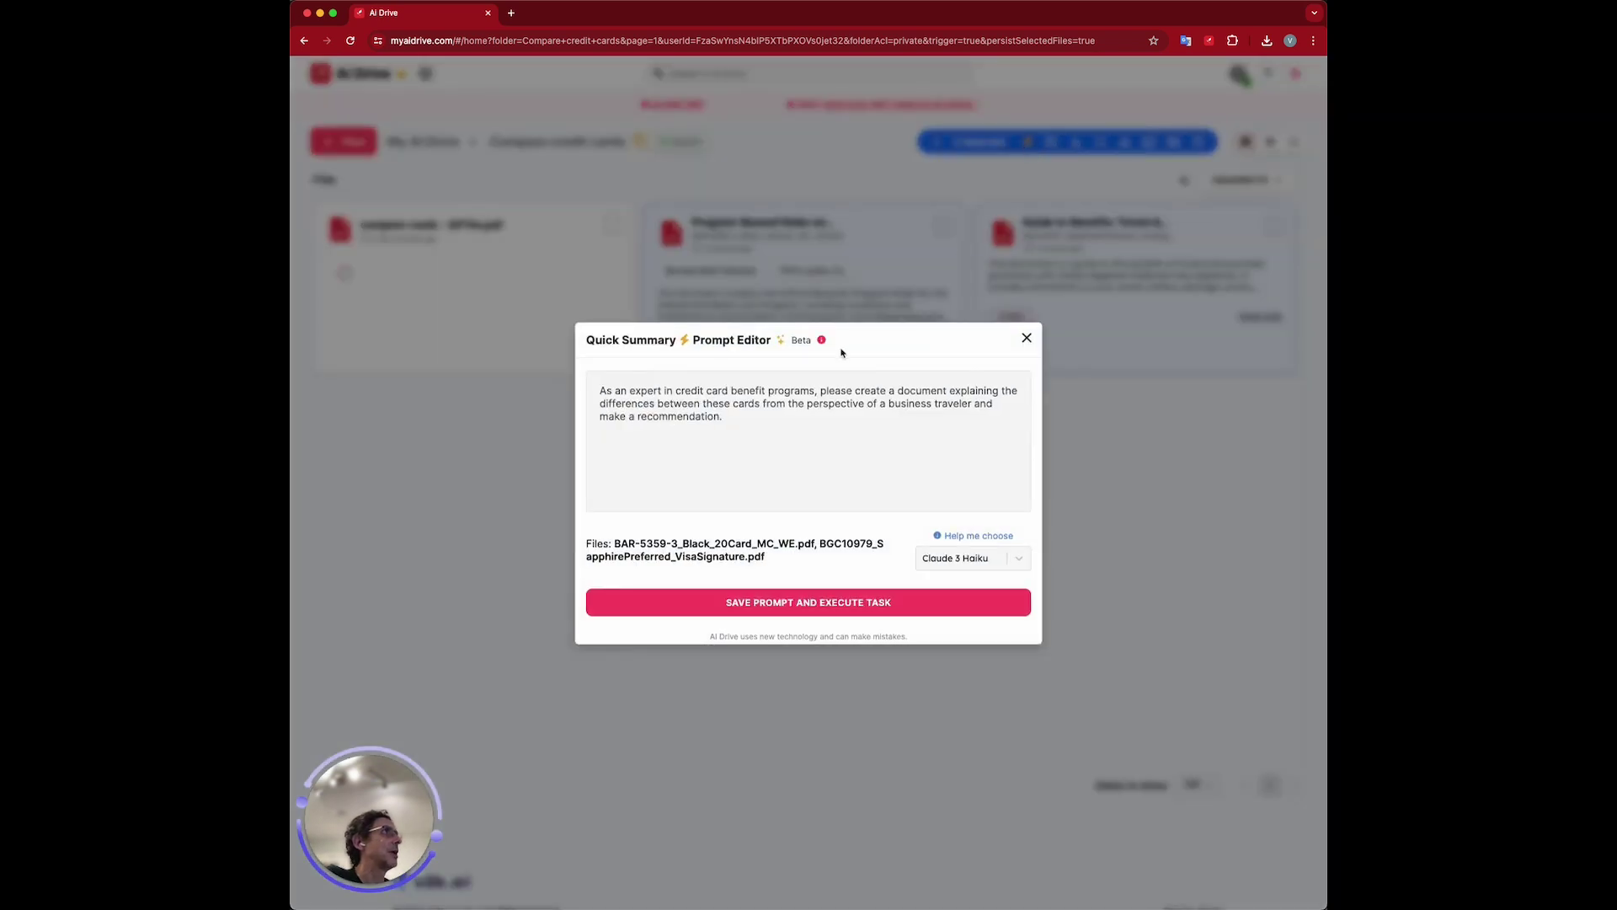
{"action": "left_click", "coordinate": [765, 416]}
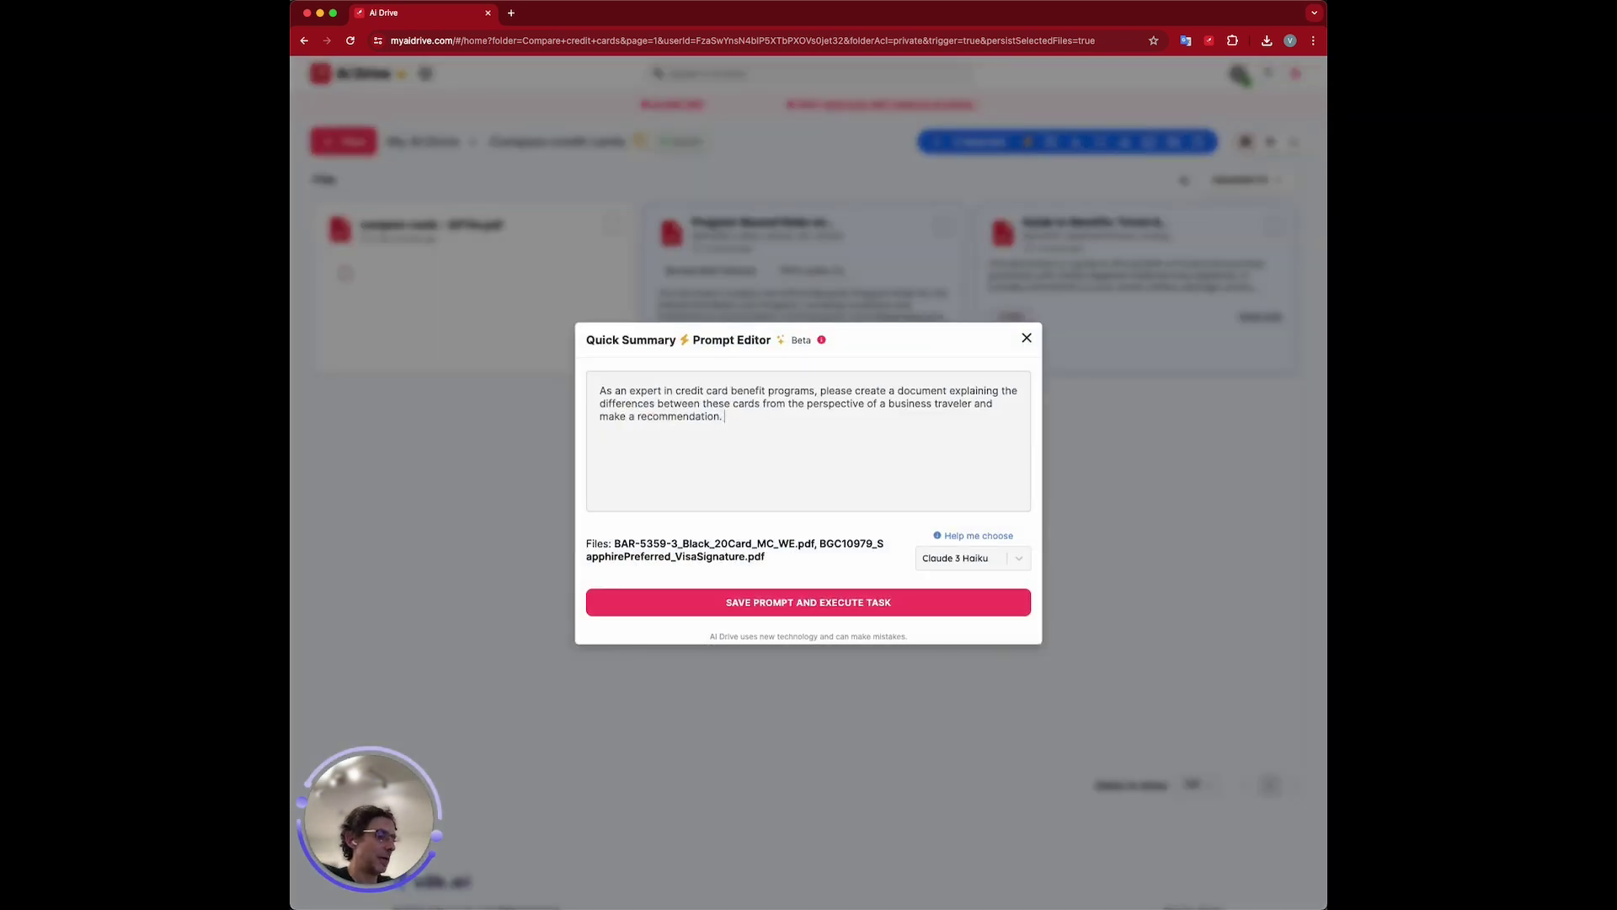
{"action": "type", "text": "Use a tab"}
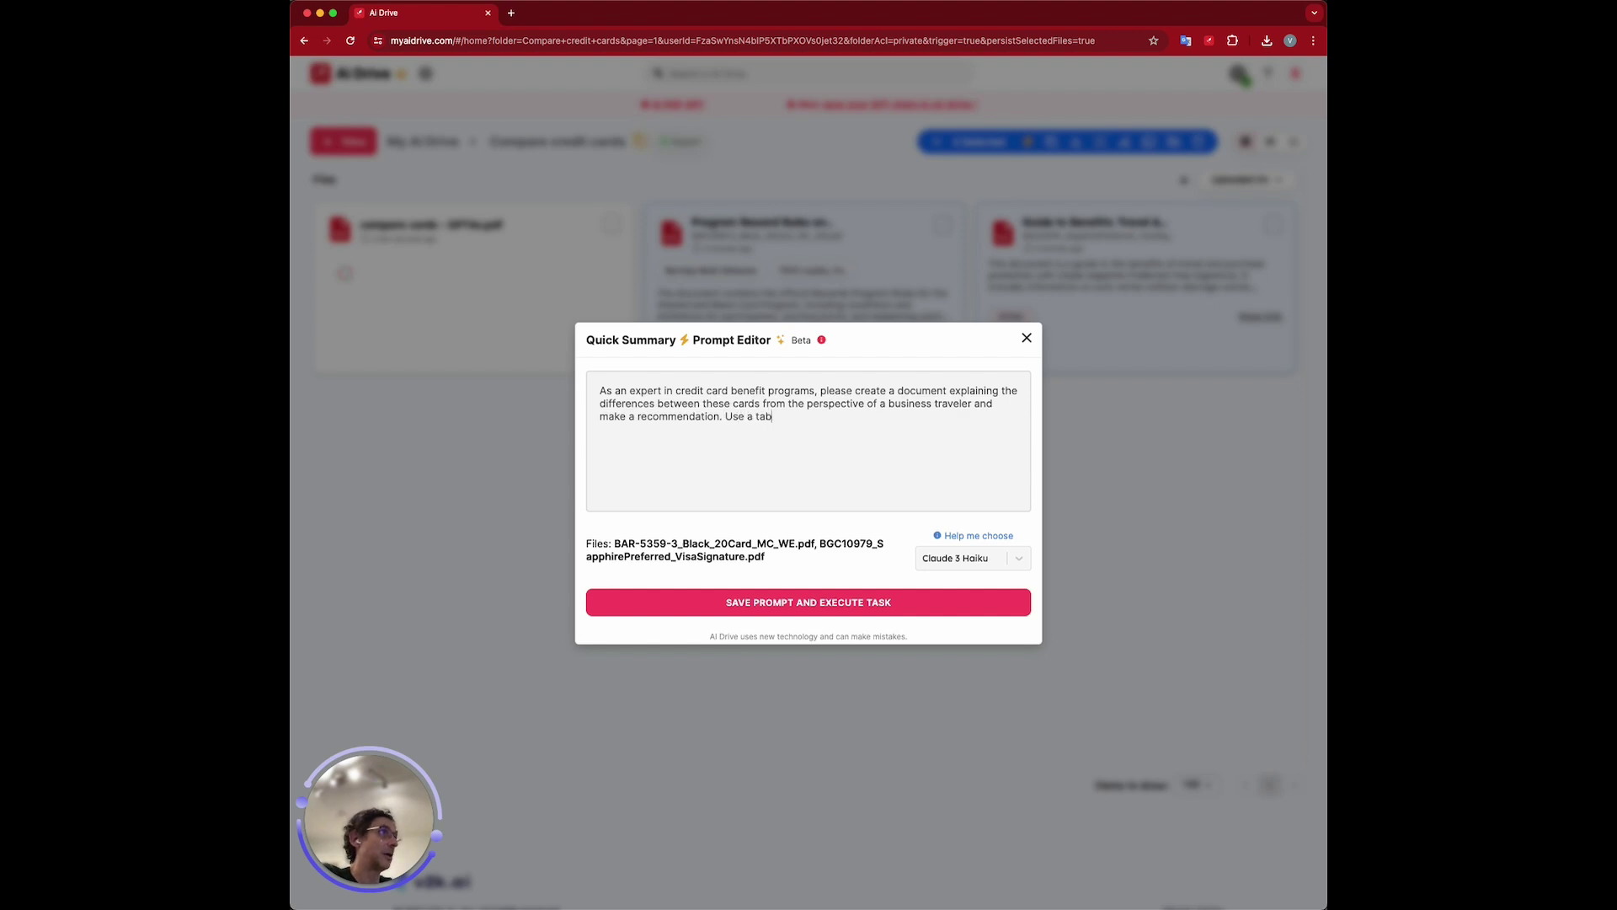
{"action": "type", "text": "le format for easy comparison."}
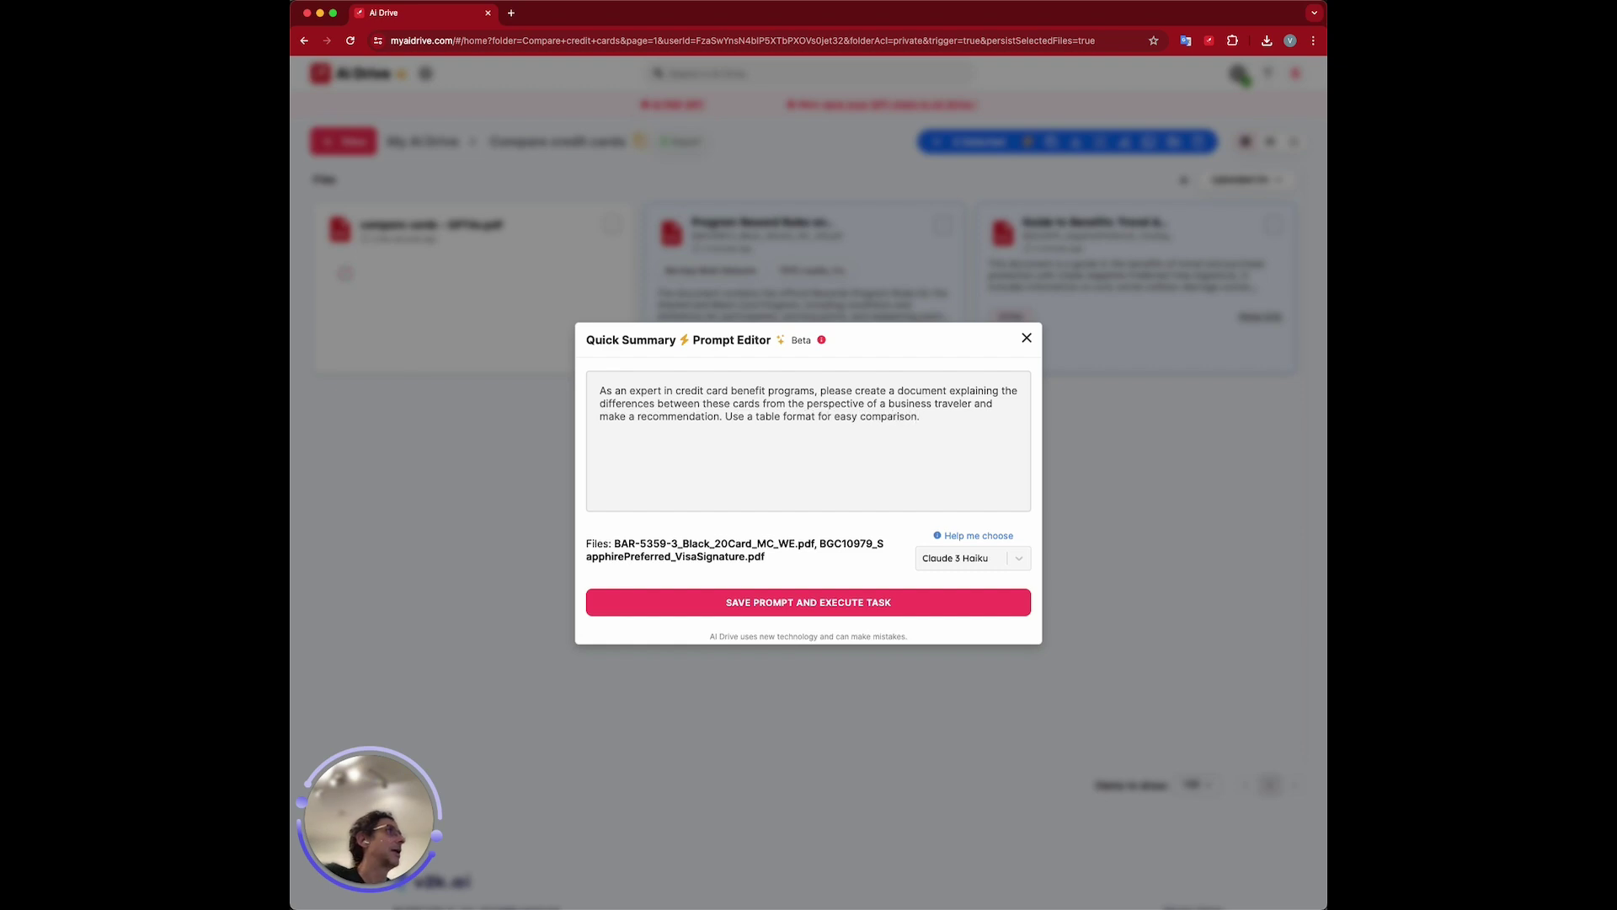
{"action": "left_click", "coordinate": [972, 558]}
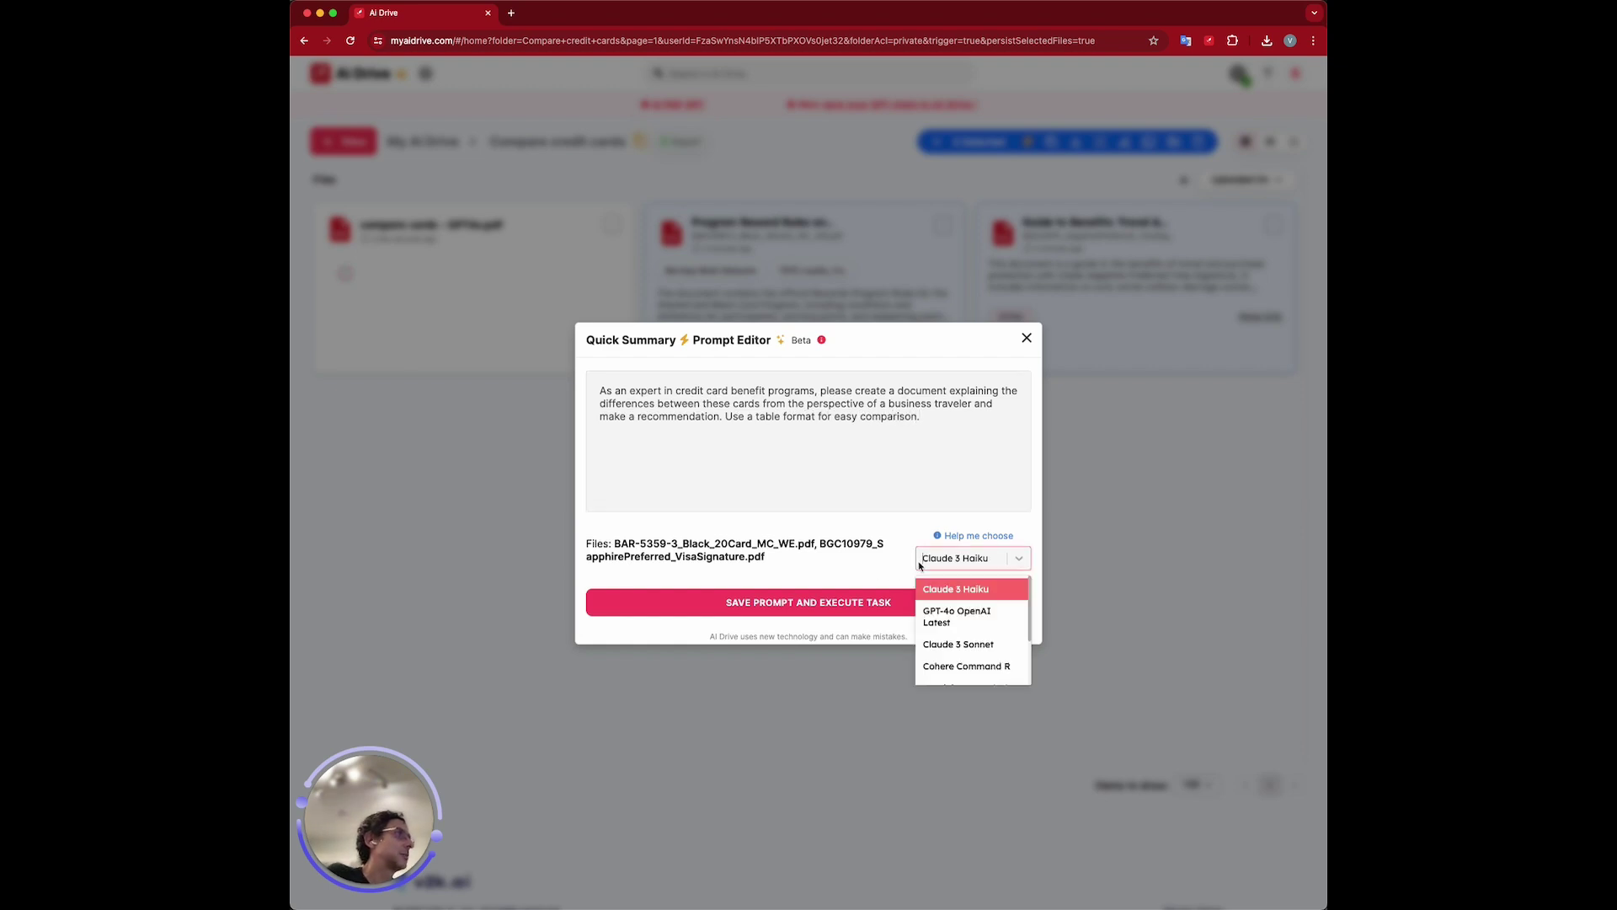
{"action": "left_click", "coordinate": [962, 623]}
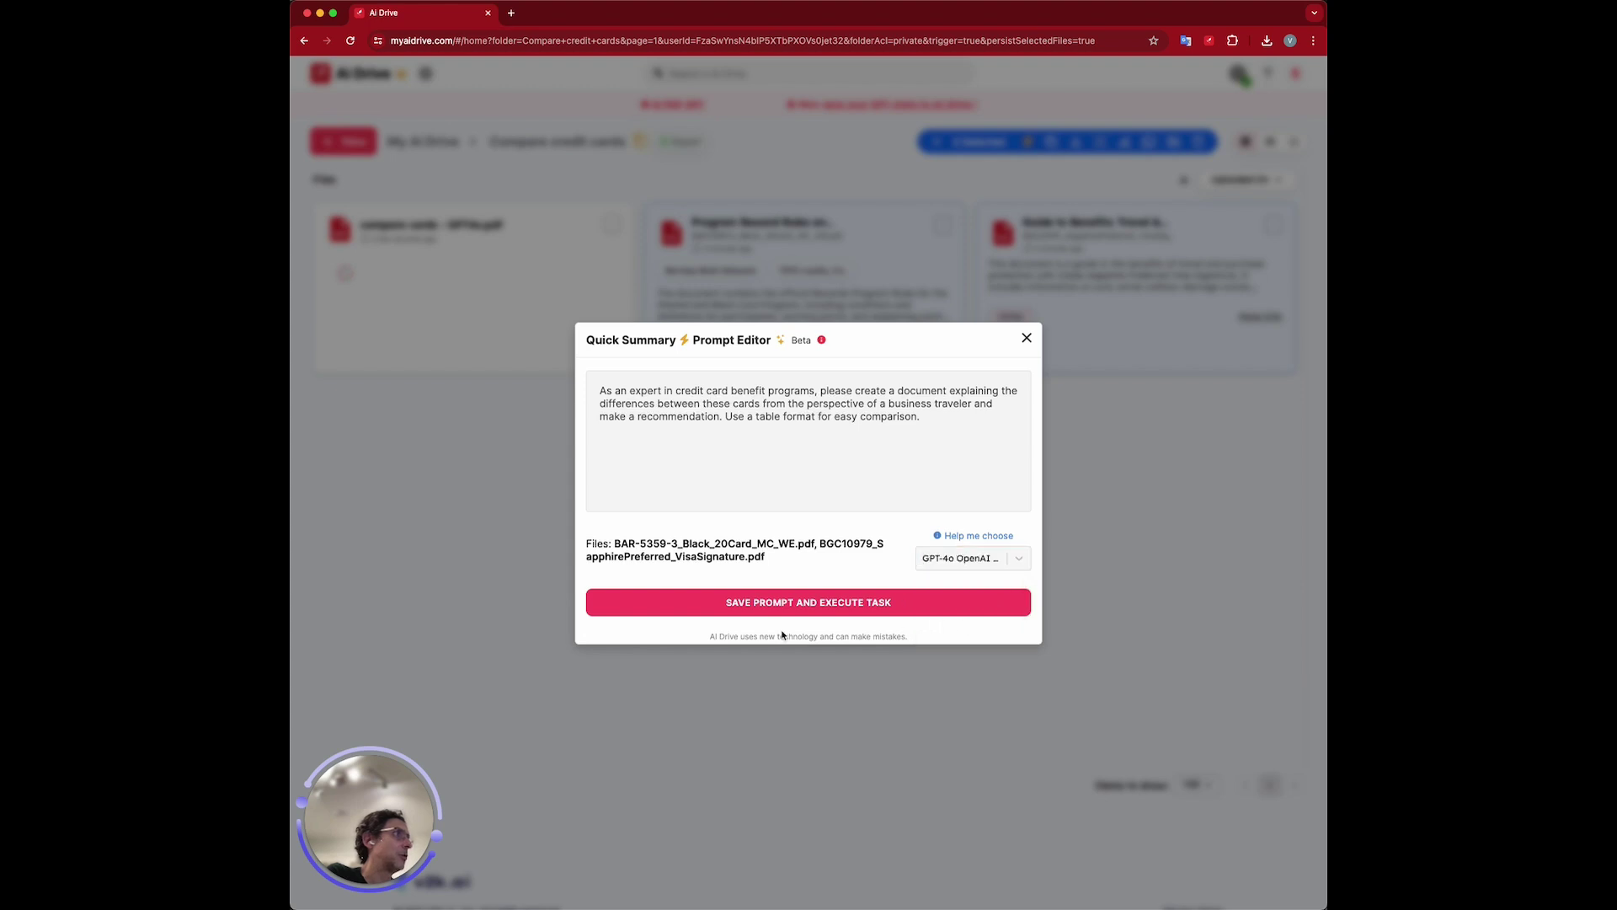
{"action": "left_click", "coordinate": [780, 603]}
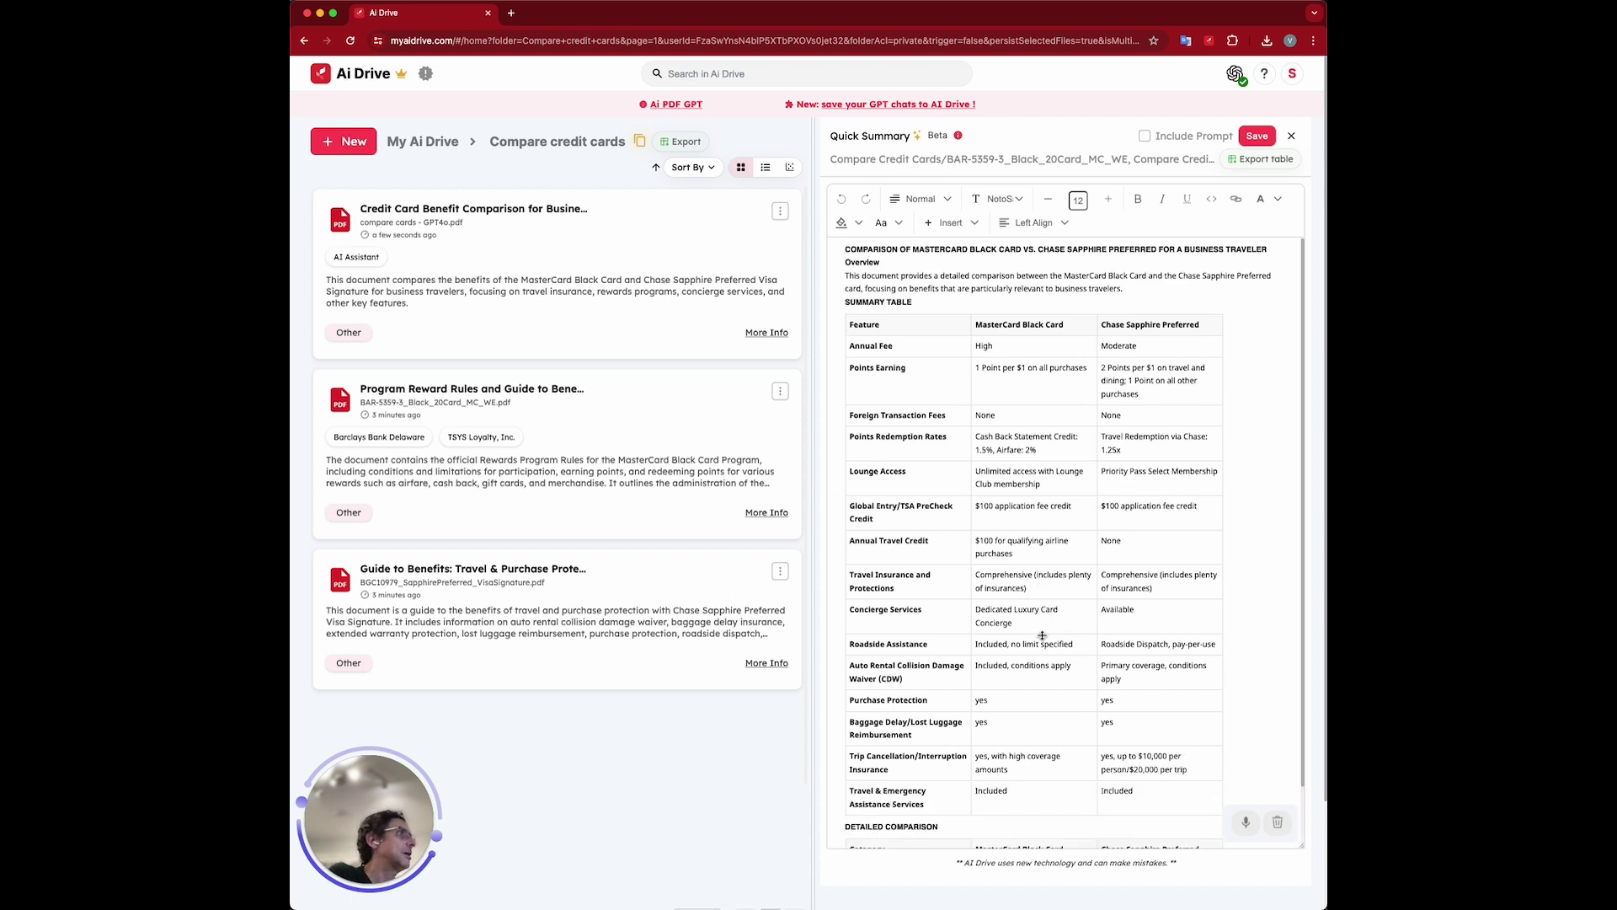
Scroll through the generated comparison table and its final recommendation.
{"action": "scroll", "coordinate": [1042, 635], "scroll_direction": "down", "scroll_amount": 5}
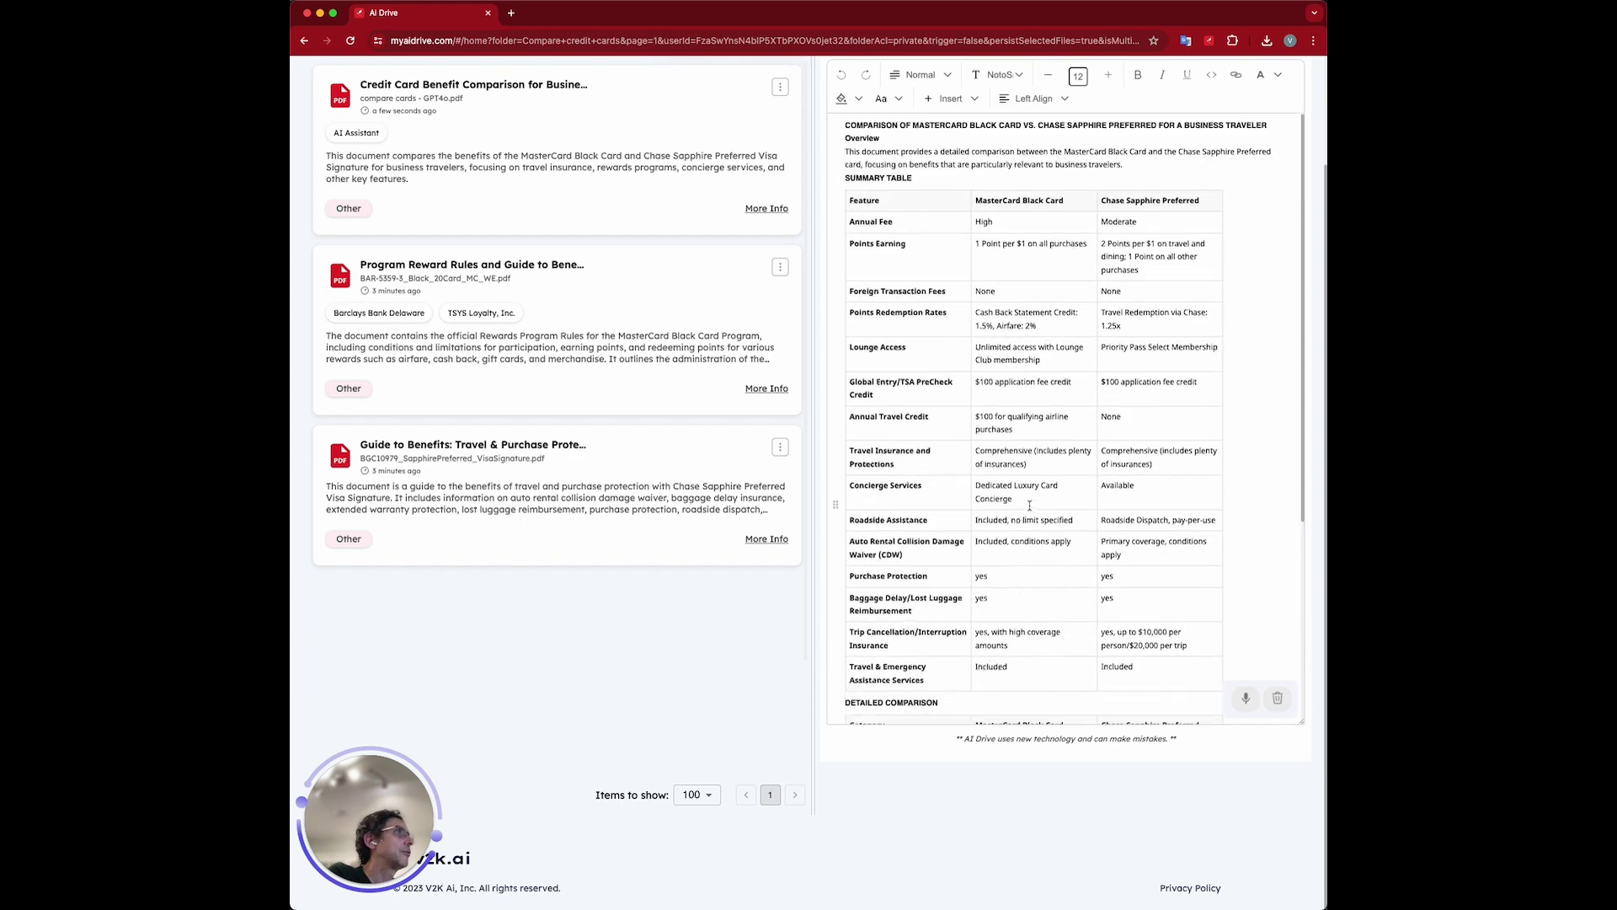
{"action": "scroll", "coordinate": [1029, 505], "scroll_direction": "up", "scroll_amount": 1}
{"action": "scroll", "coordinate": [1029, 506], "scroll_direction": "up", "scroll_amount": 2}
{"action": "scroll", "coordinate": [980, 505], "scroll_direction": "down", "scroll_amount": 5}
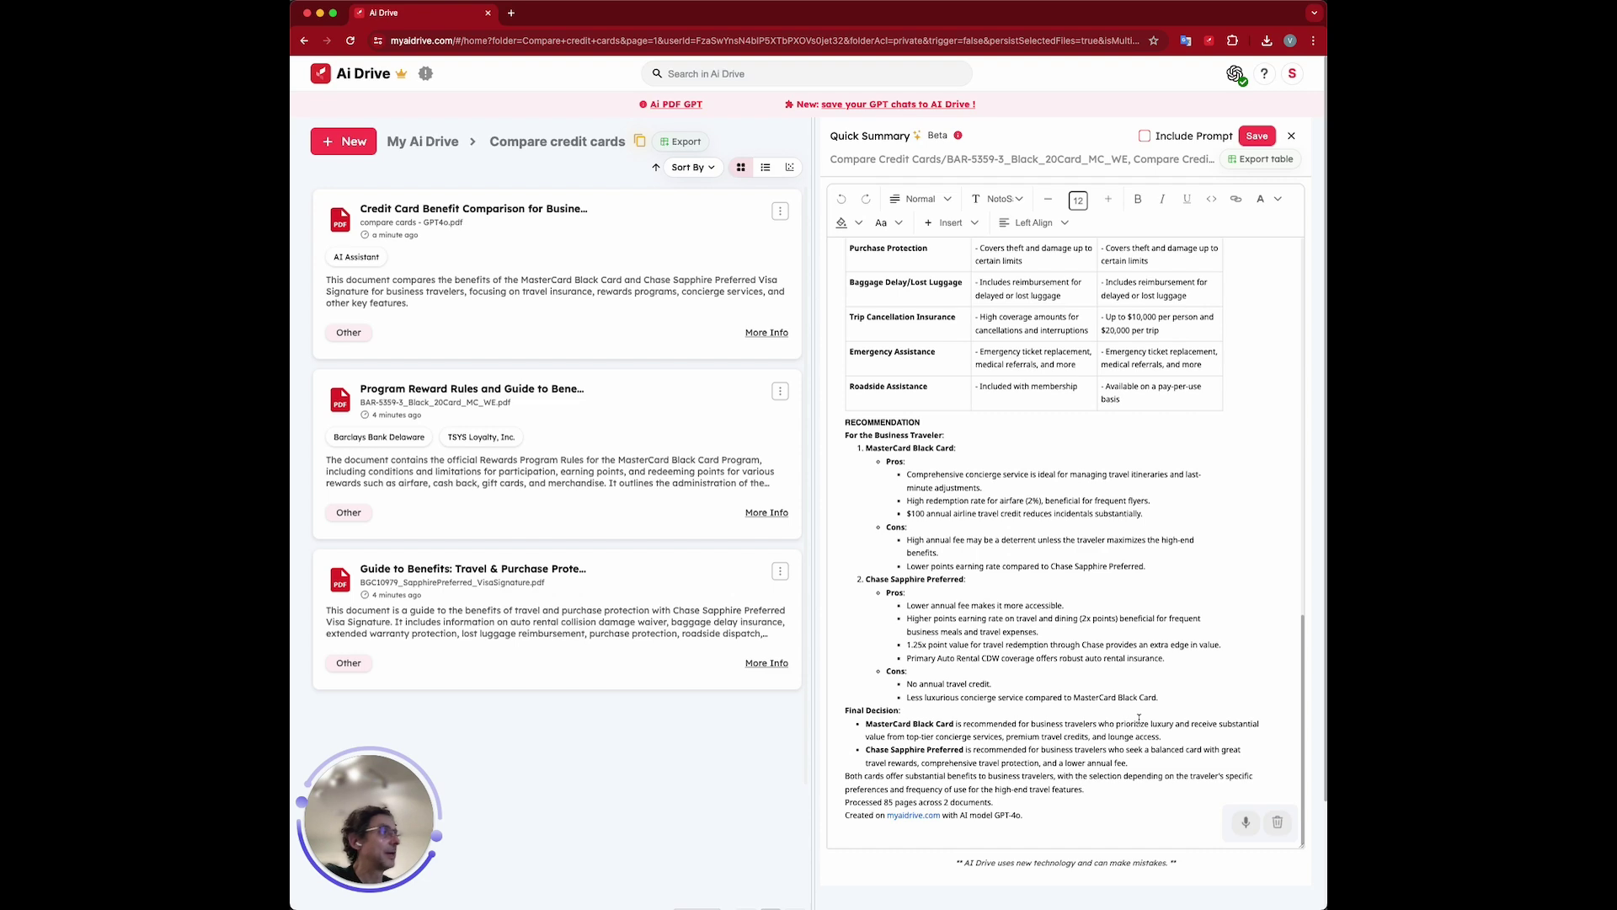
Include the prompt and save the table summary as the PDF 'card comparison - gpt4o tables'.
{"action": "left_click", "coordinate": [1188, 137]}
{"action": "left_click", "coordinate": [1265, 142]}
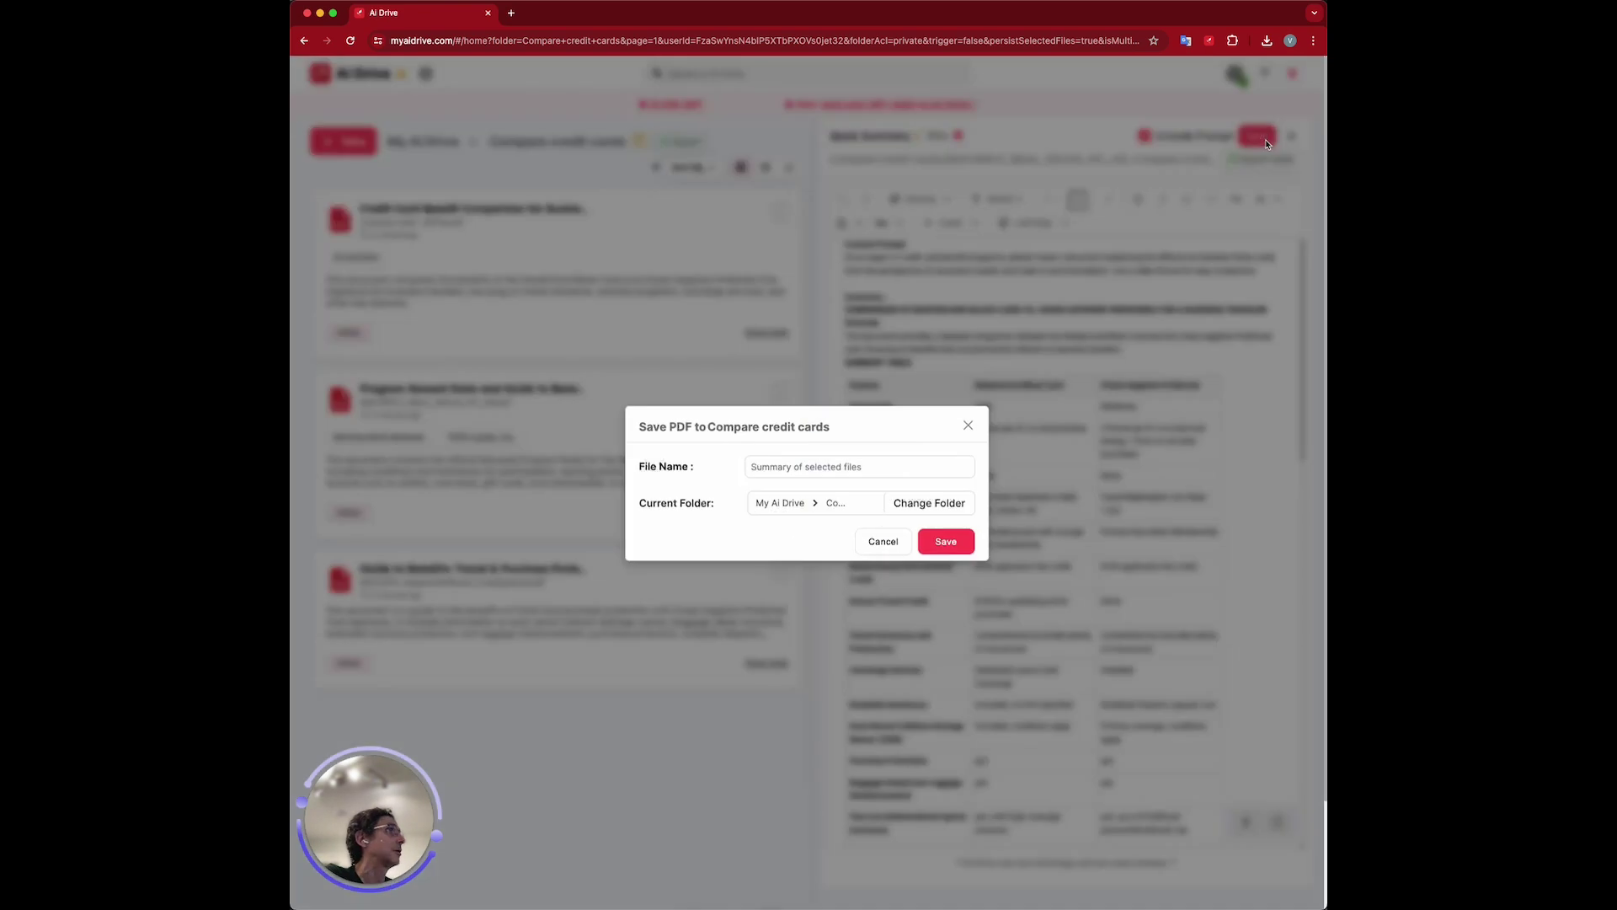
{"action": "left_click", "coordinate": [838, 467]}
{"action": "type", "text": "d"}
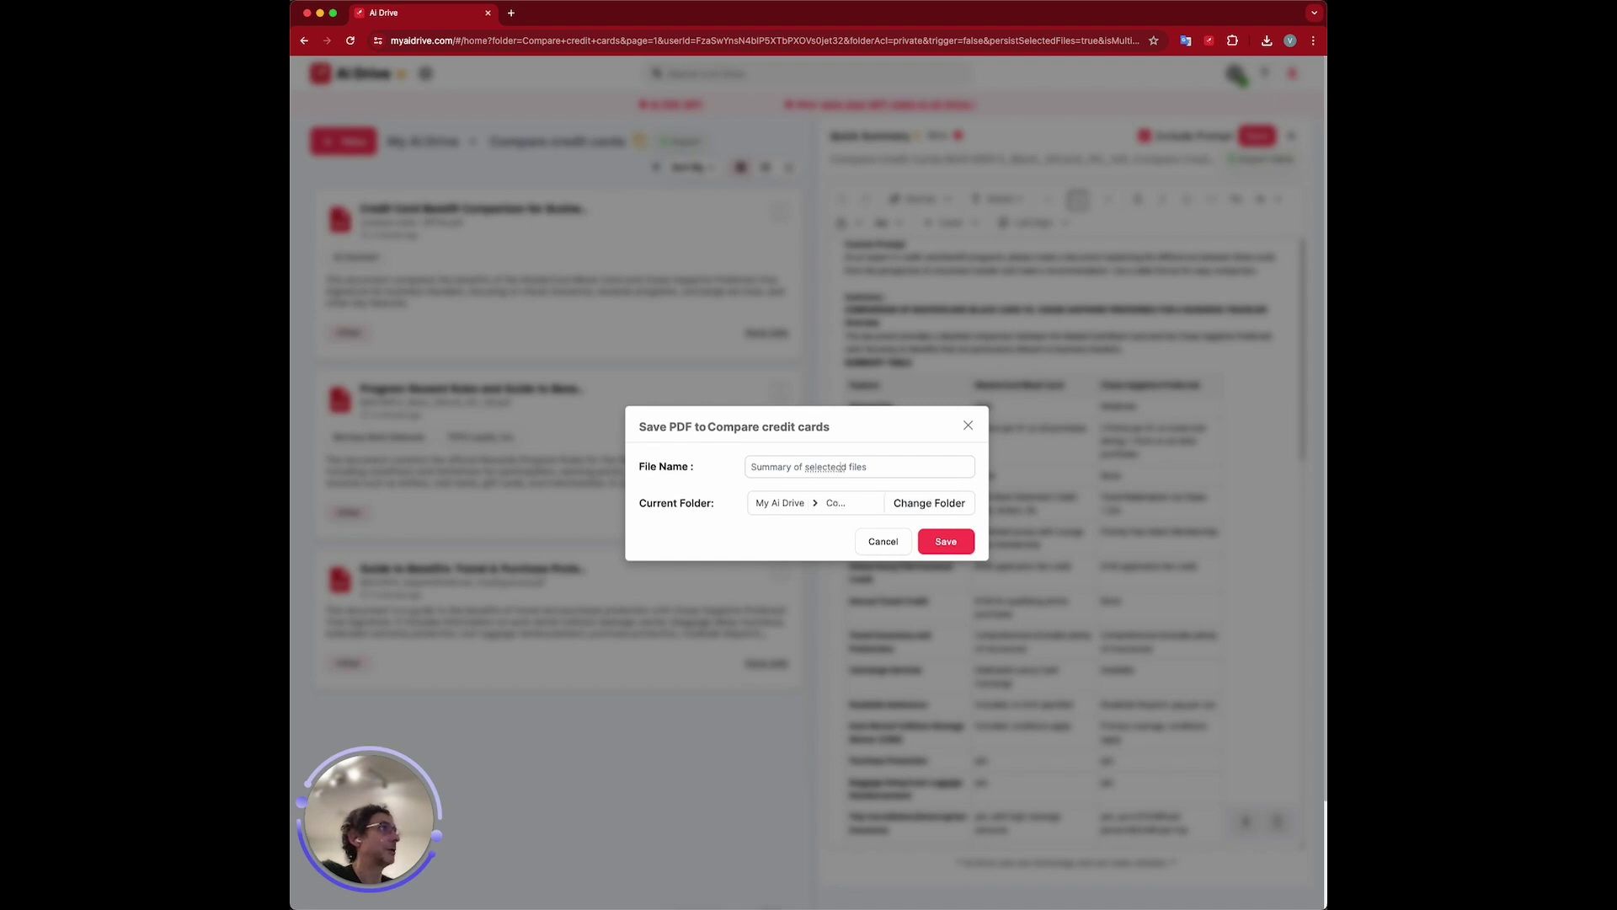
{"action": "key", "text": "super+a"}
{"action": "type", "text": "card"}
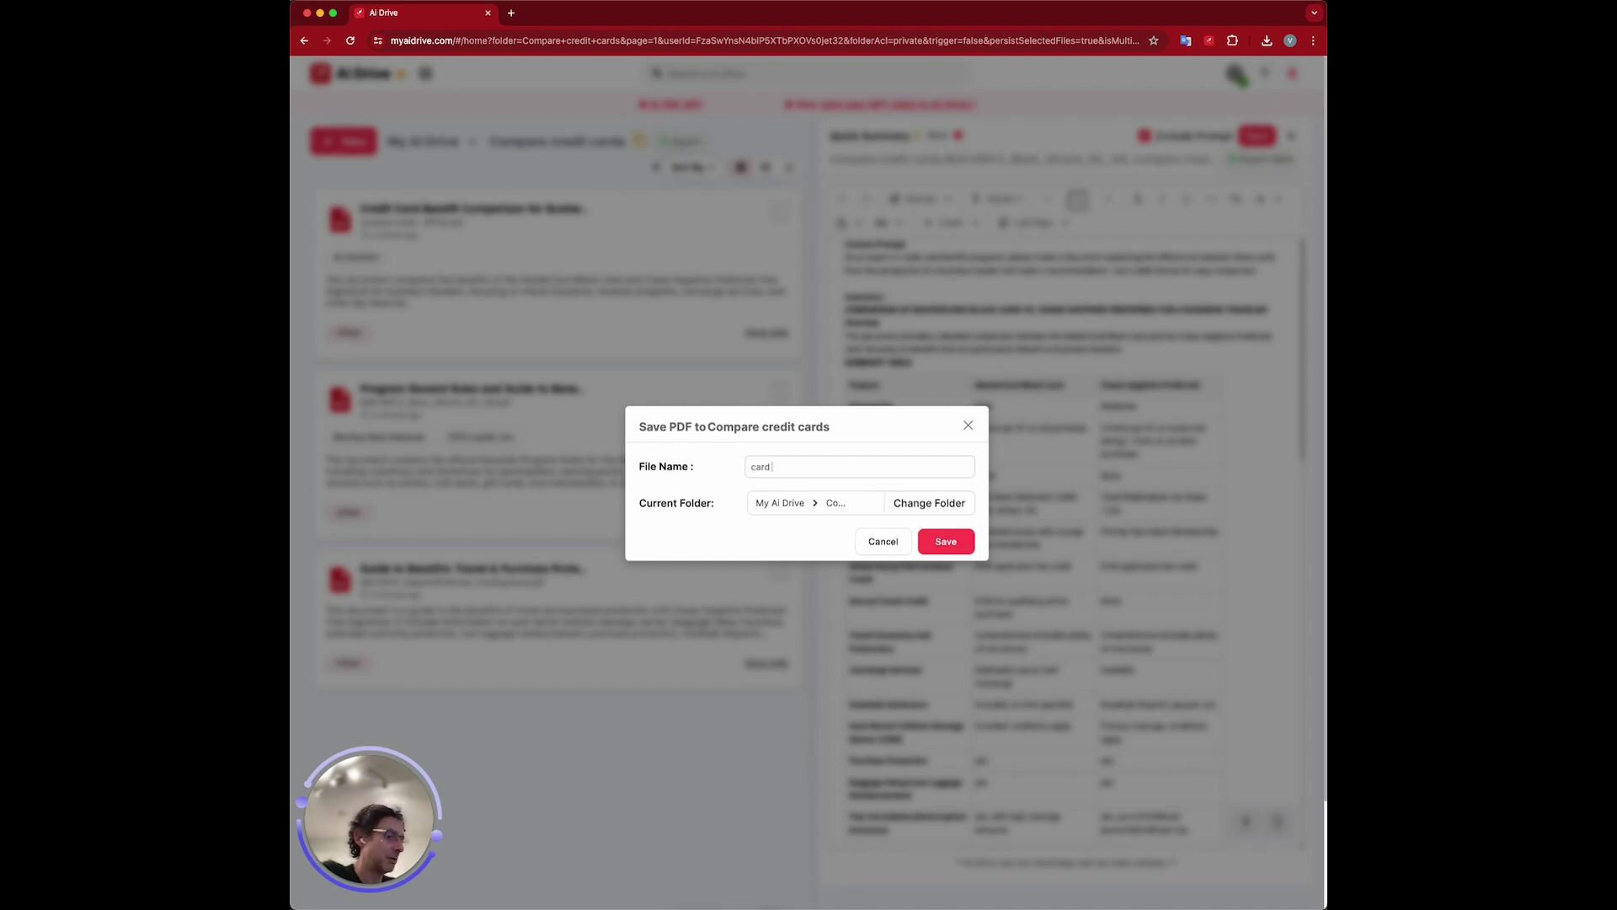
{"action": "type", "text": " compar"}
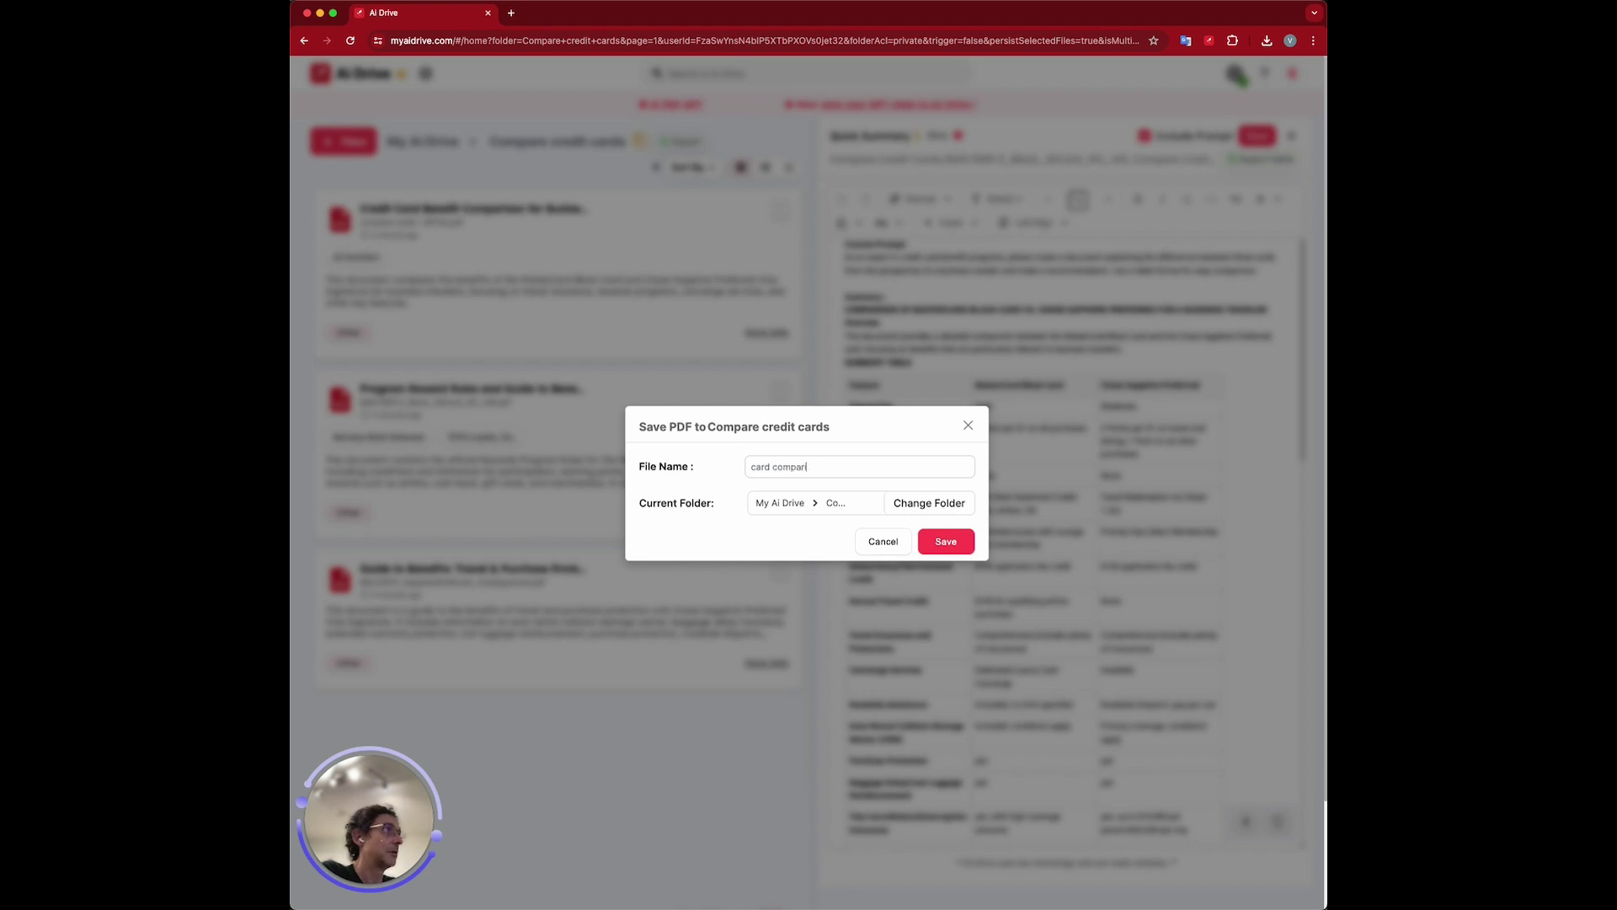
{"action": "type", "text": "ison - gp"}
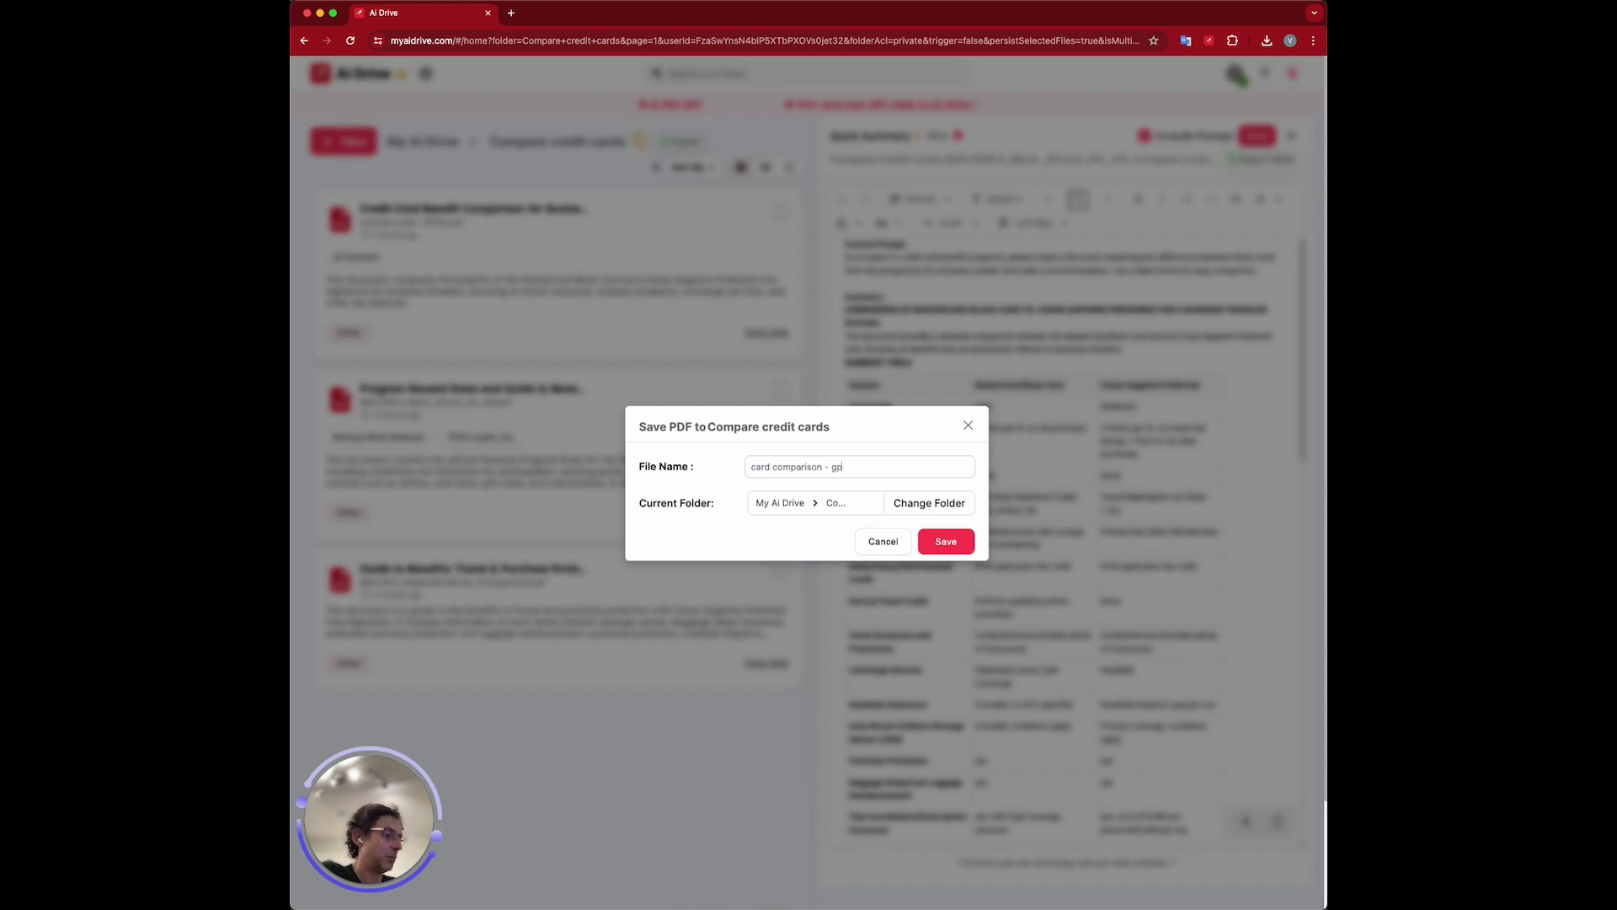
{"action": "type", "text": "t4o tab"}
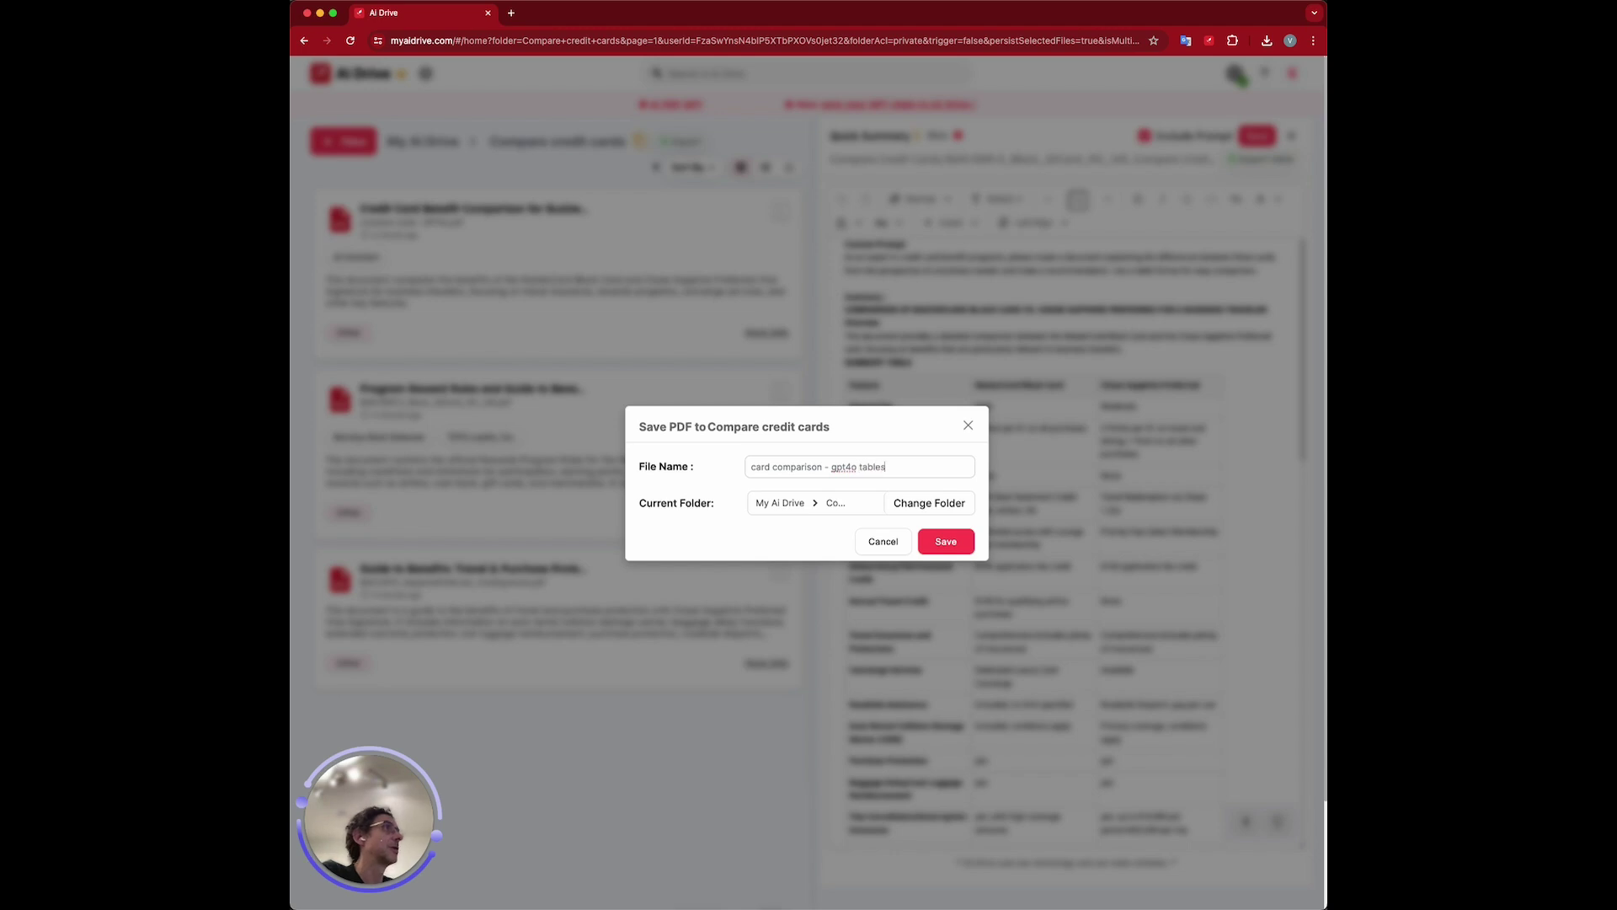
{"action": "type", "text": "les"}
{"action": "left_click", "coordinate": [943, 542]}
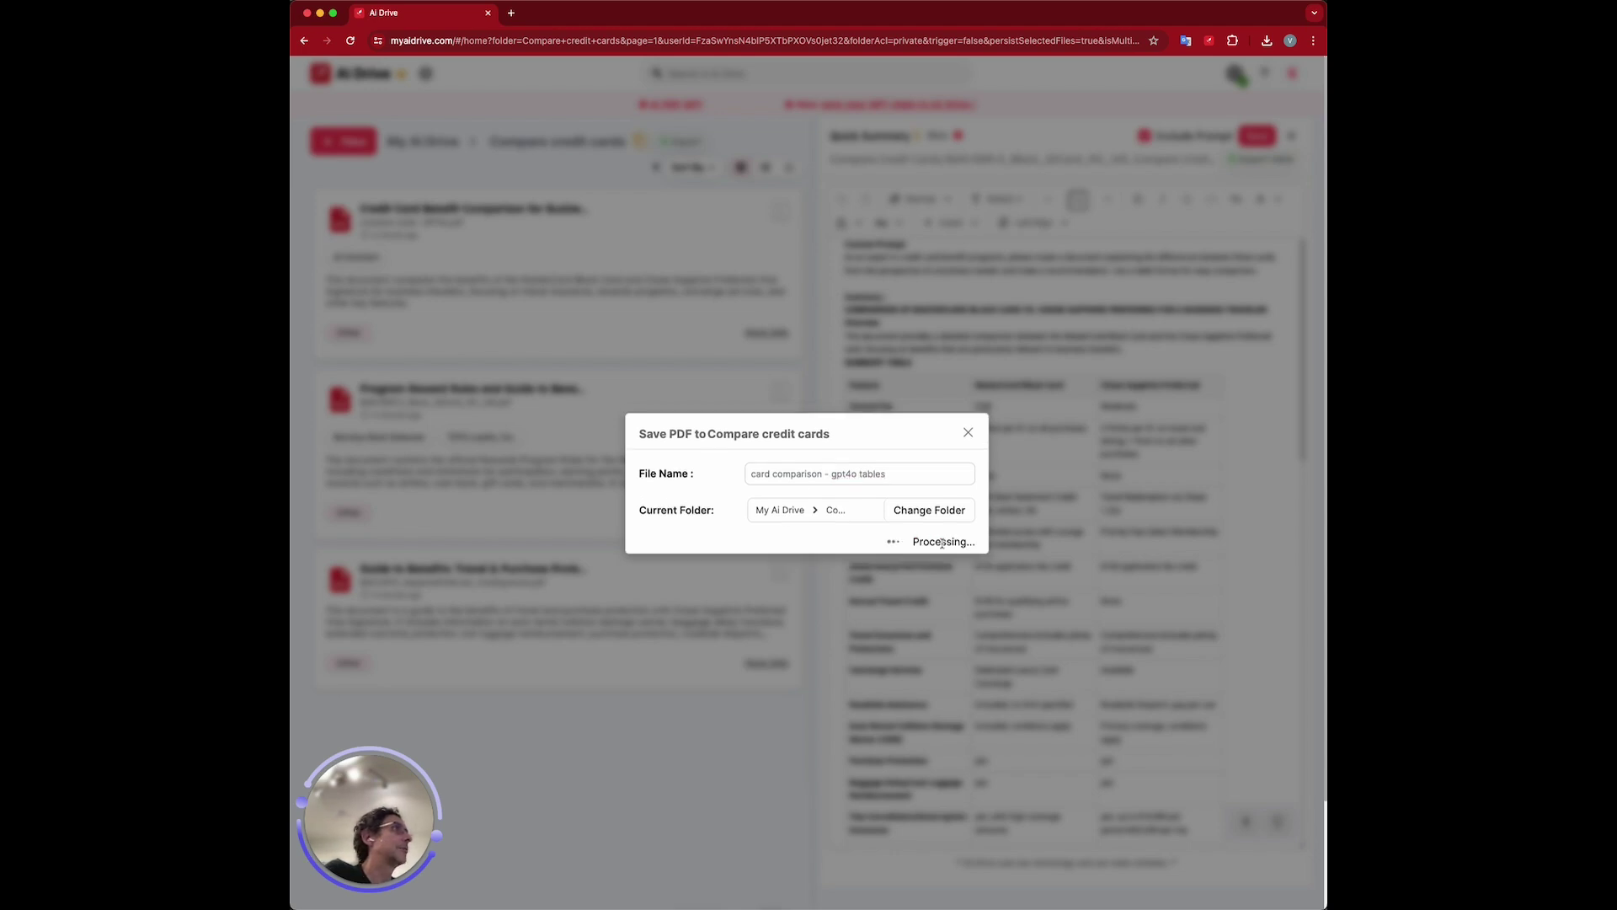